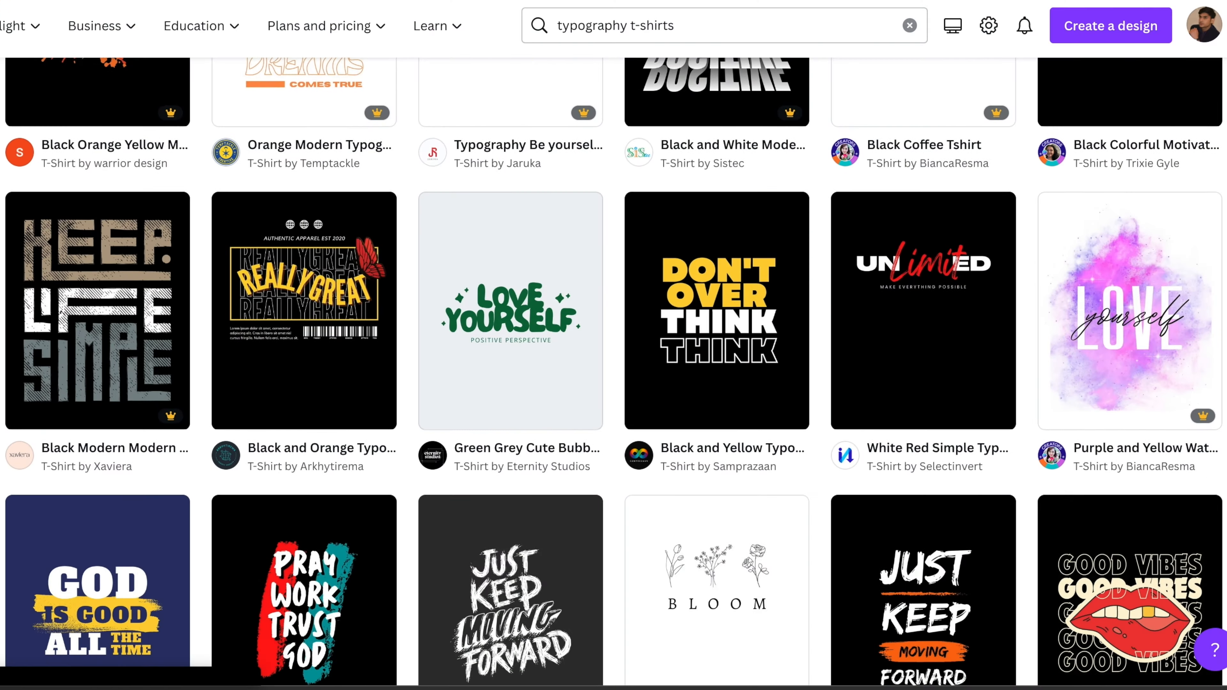
- Browse the typography T-shirt templates on Canva and the free design templates on Placeit
scroll(613, 372, "down", 10)
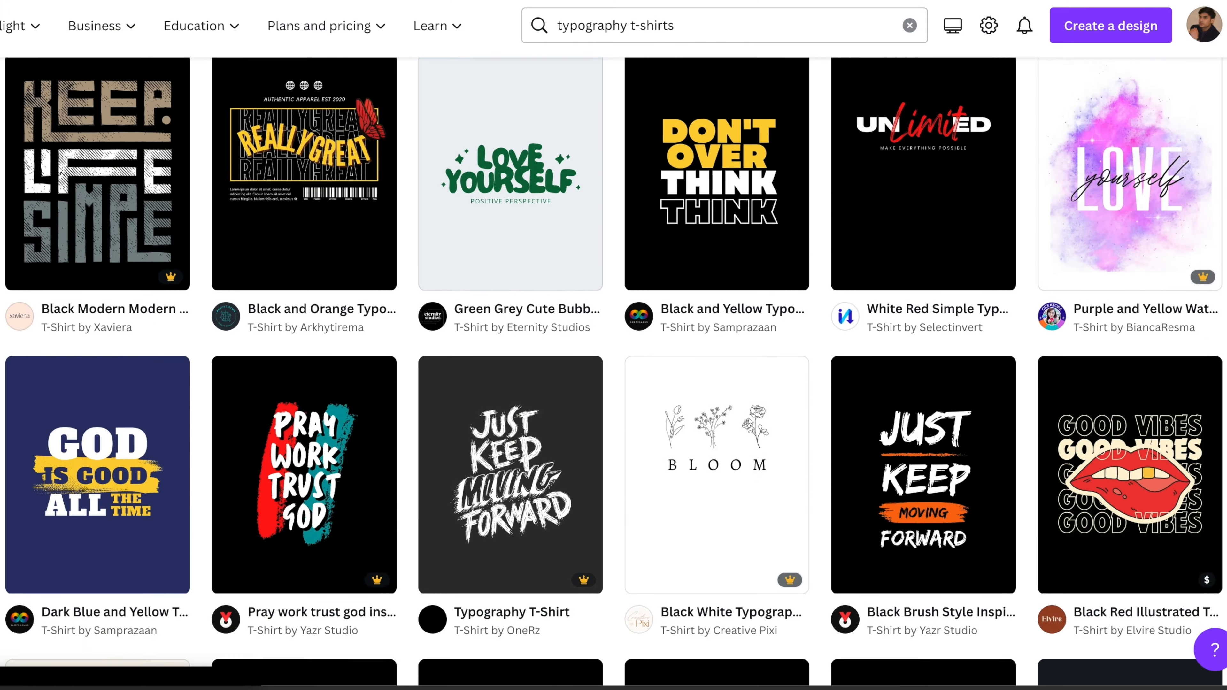
scroll(613, 372, "down", 10)
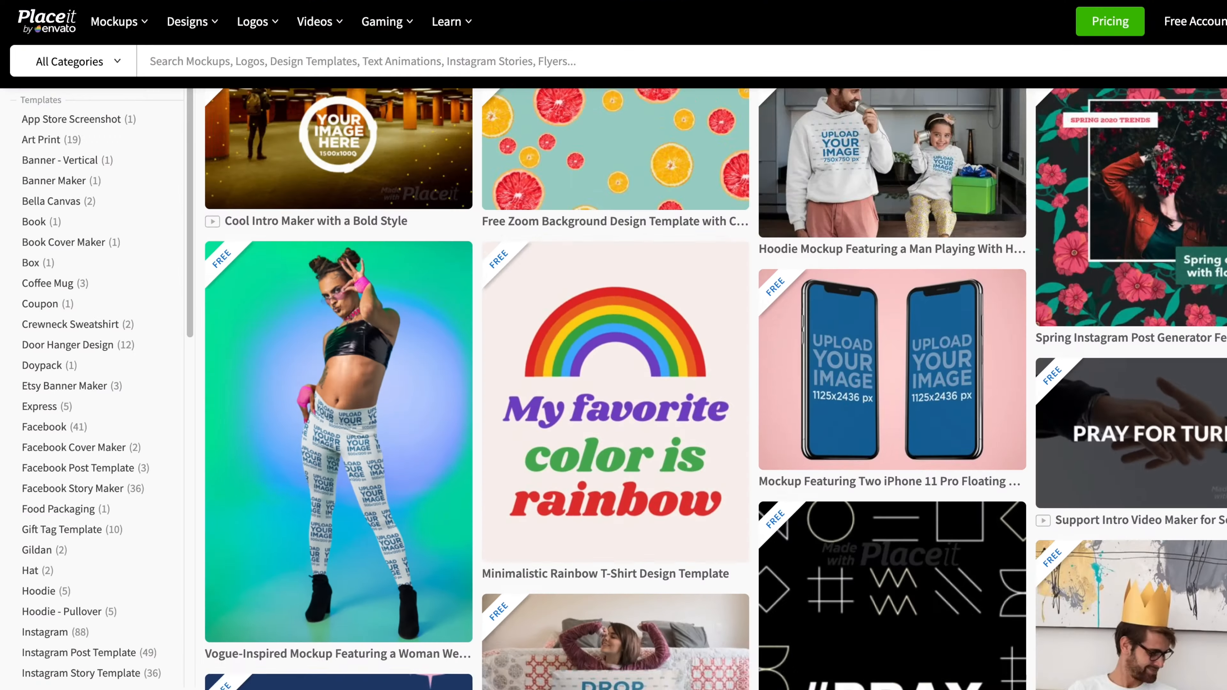
scroll(613, 387, "up", 6)
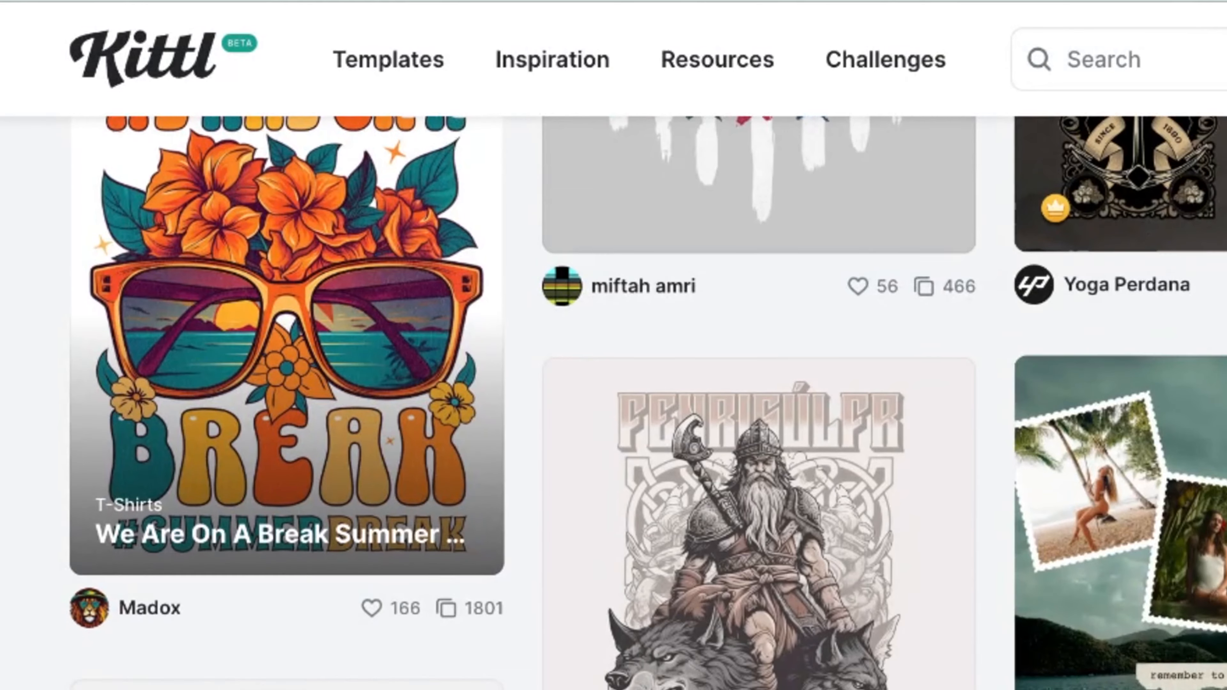
- Switch to Kittl and browse its design templates, including the results for "retro"
scroll(613, 401, "down", 10)
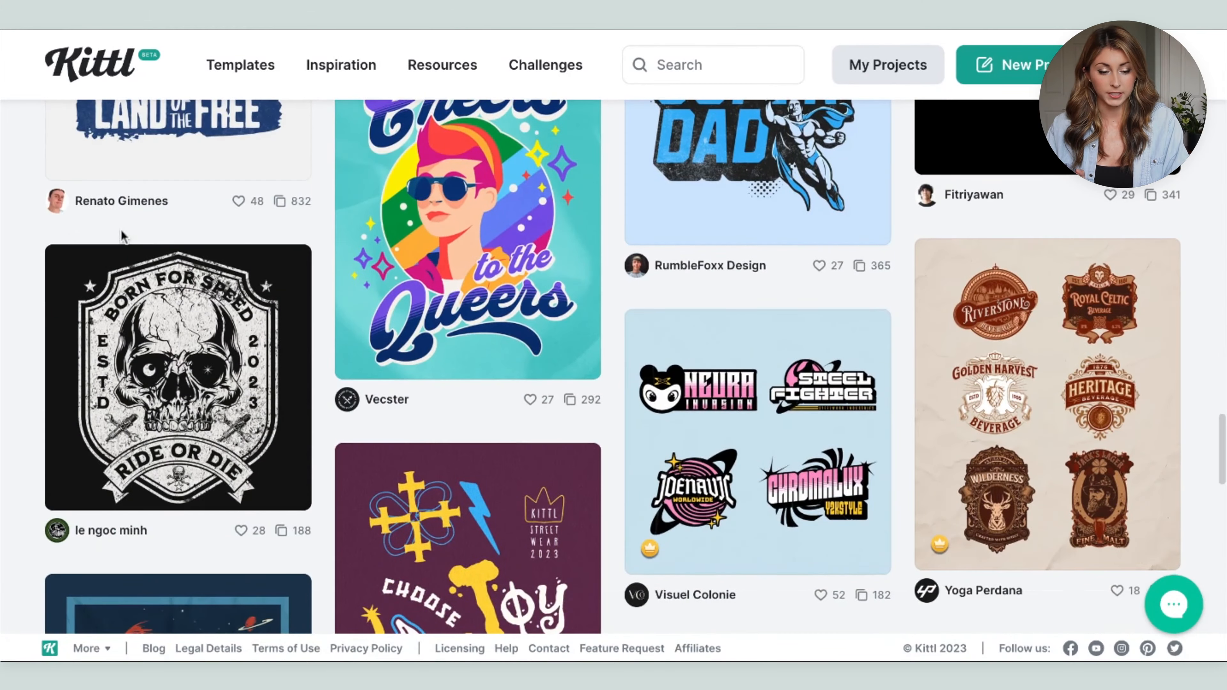
scroll(121, 232, "down", 10)
scroll(121, 230, "down", 7)
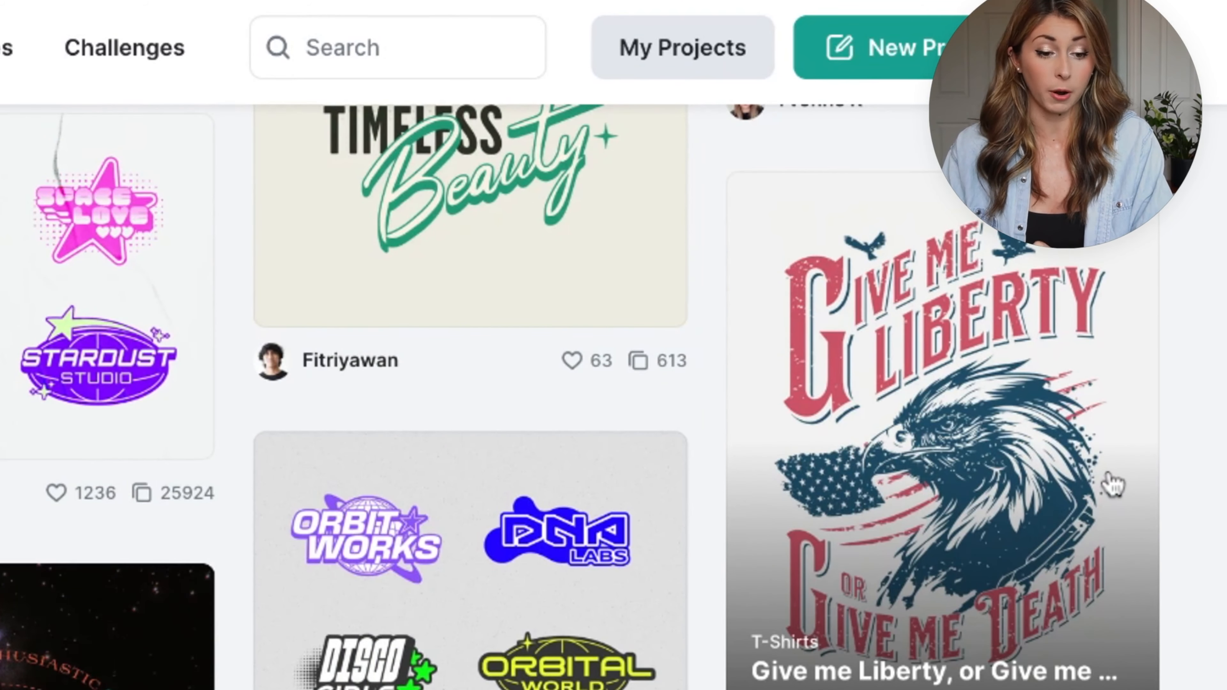
scroll(1111, 488, "down", 5)
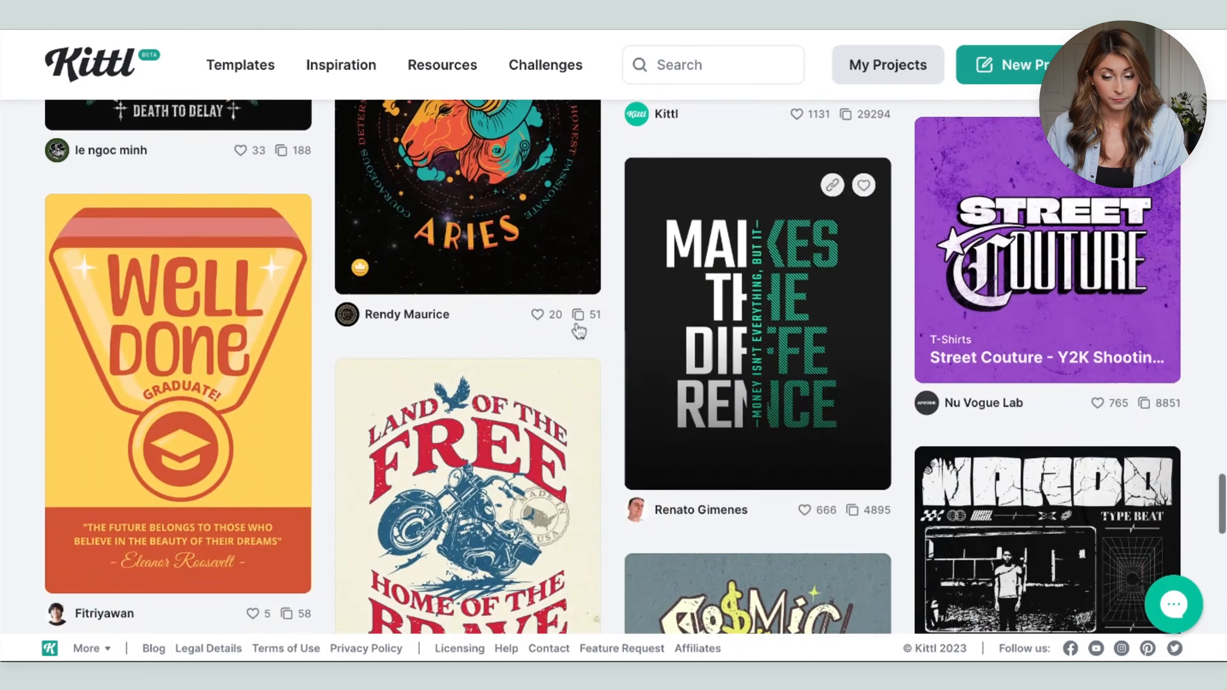
scroll(580, 331, "down", 6)
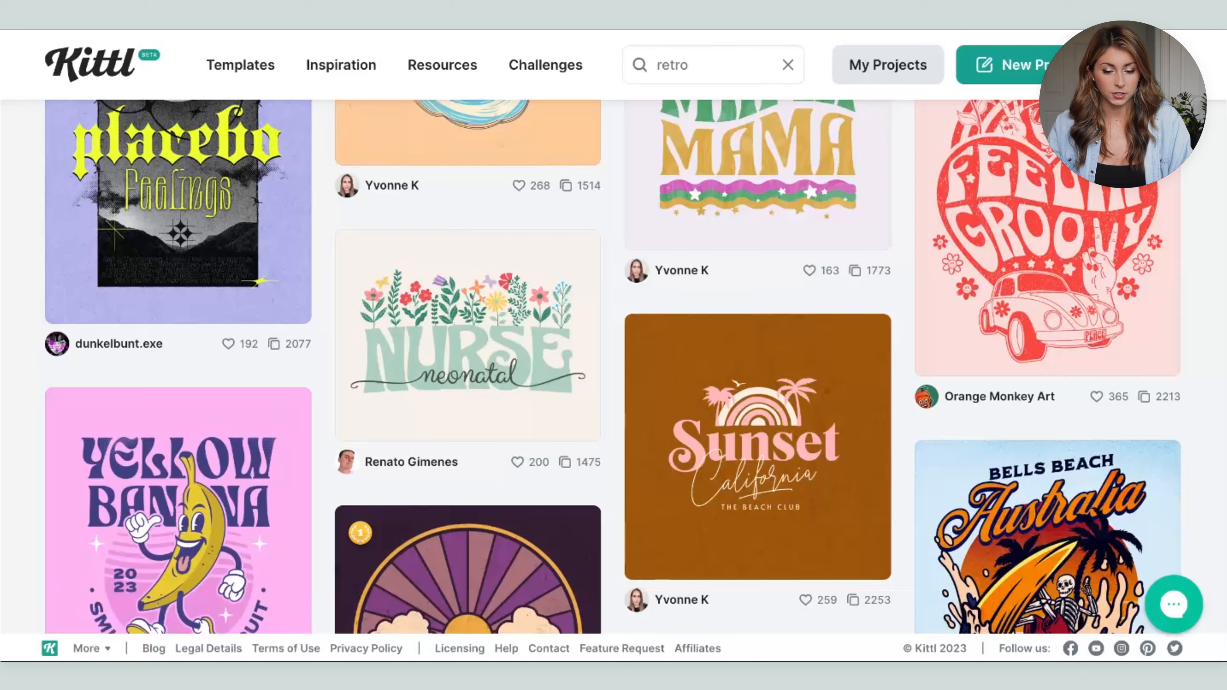
scroll(612, 366, "down", 10)
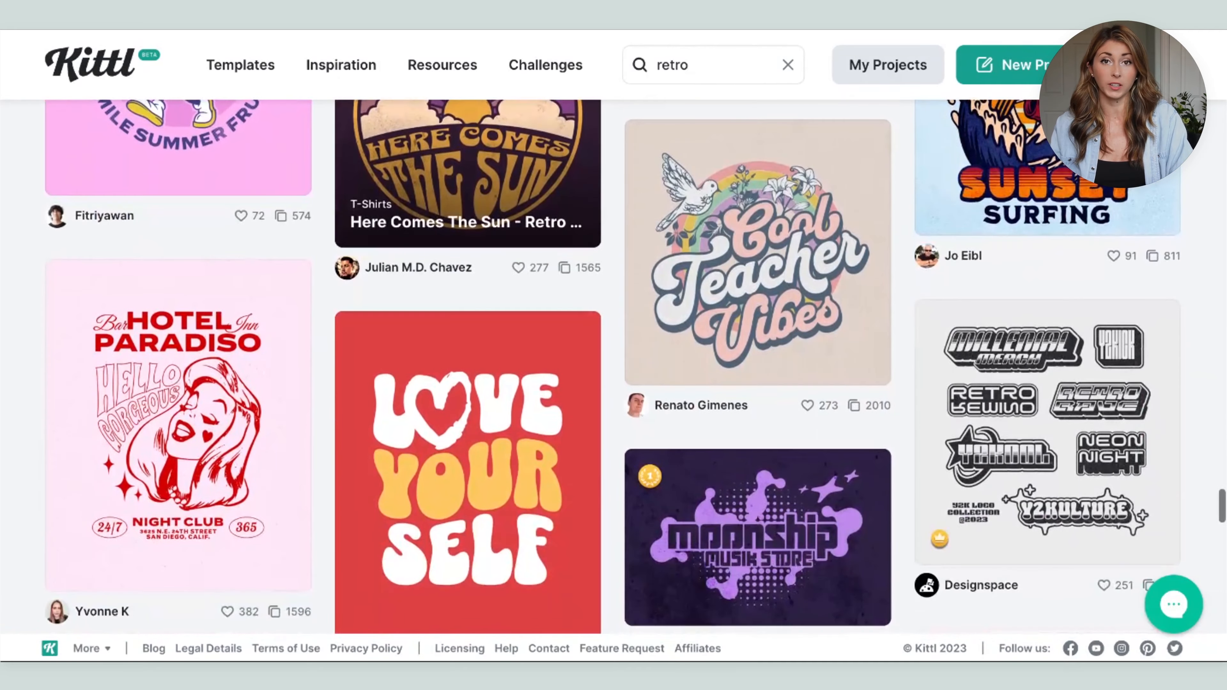
scroll(613, 367, "down", 10)
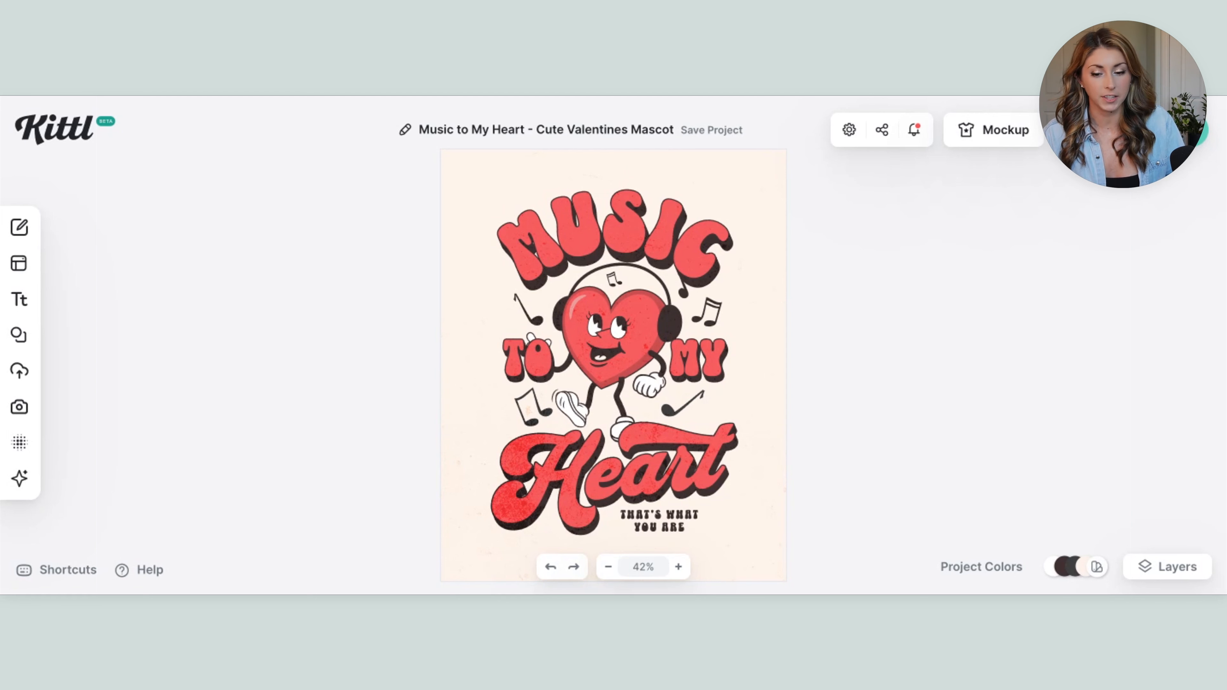
- Replace the arched word MUSIC with SAVE YOUR and the script word Heart with Local
double_click(624, 223)
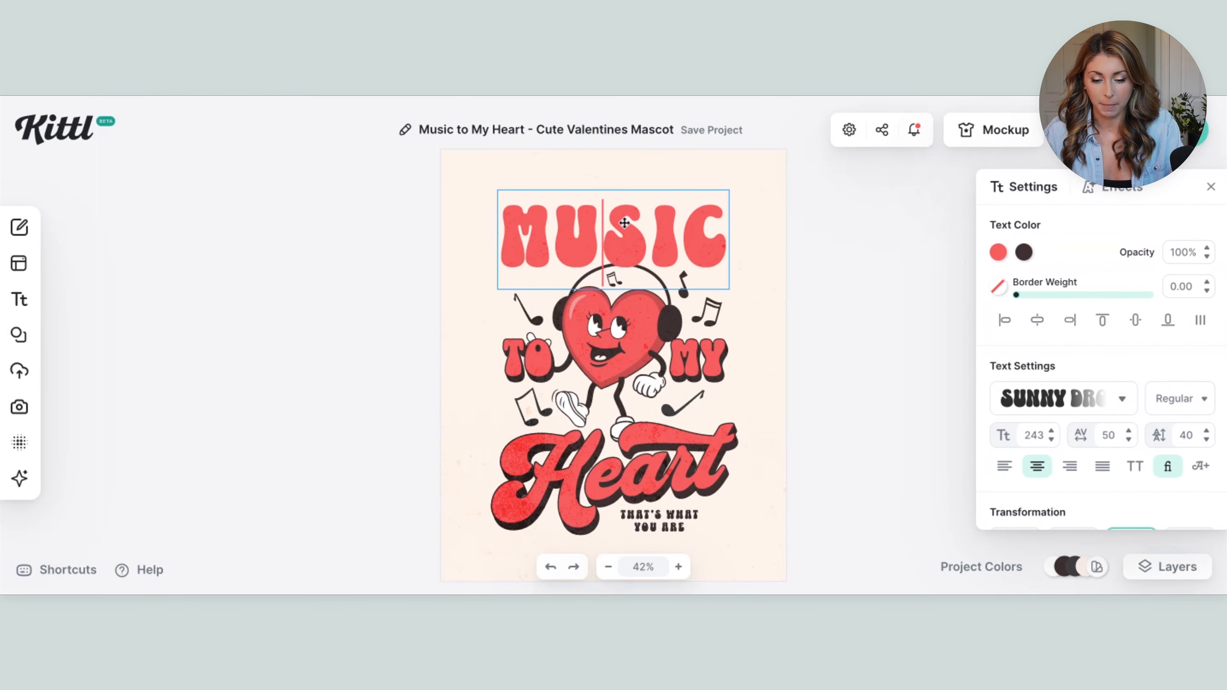
type("SAVE YOUR")
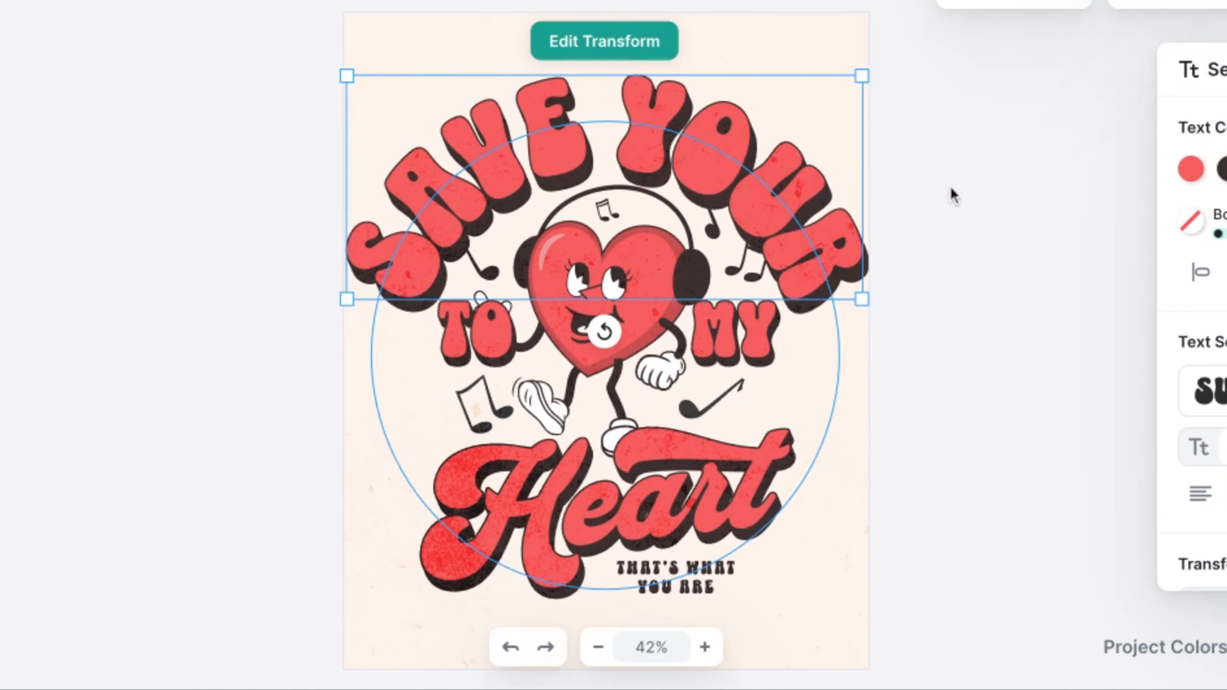
left_click(638, 507)
double_click(638, 509)
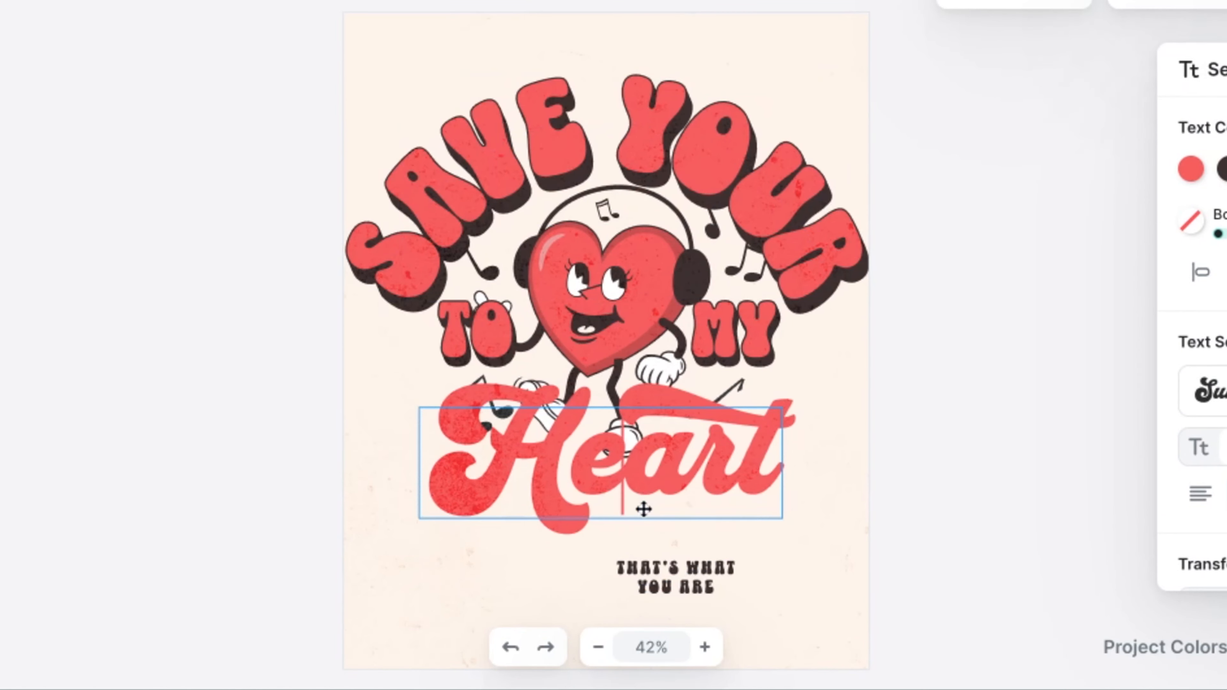
type("loc")
key("BackSpace")
key("BackSpace")
key("BackSpace")
type("Local")
key("Return")
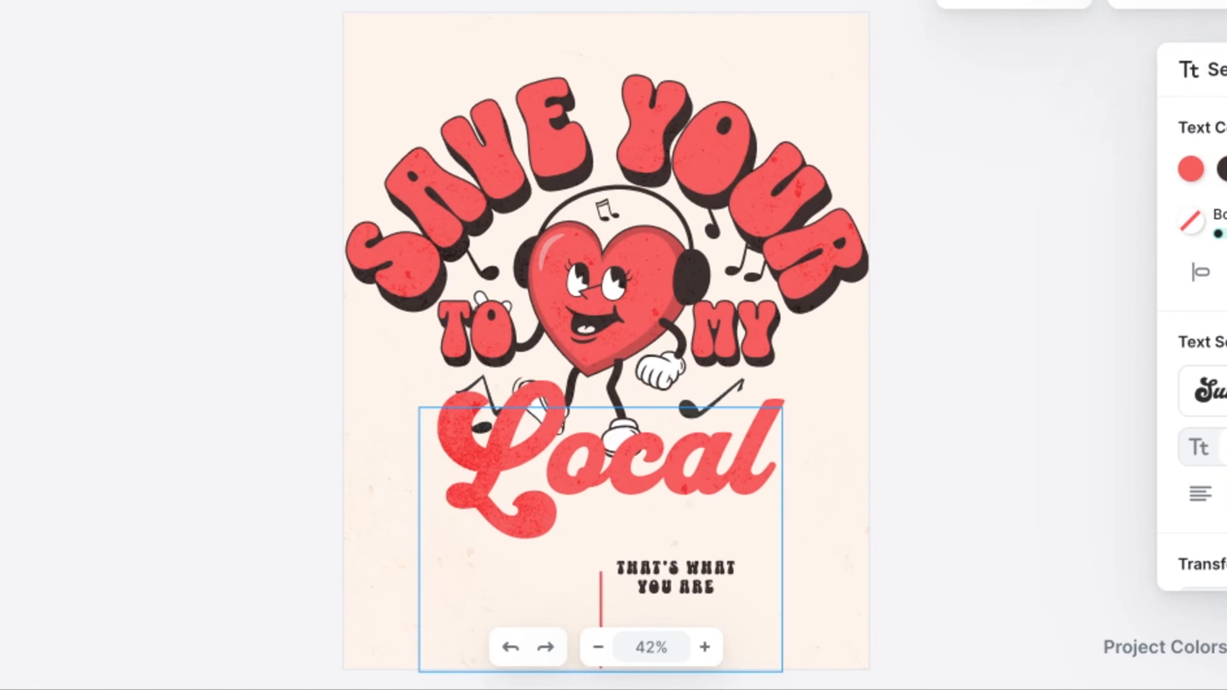
key("Escape")
- Move the small THAT'S WHAT YOU ARE tagline down to below the end of the word Local
scroll(987, 312, "down", 4)
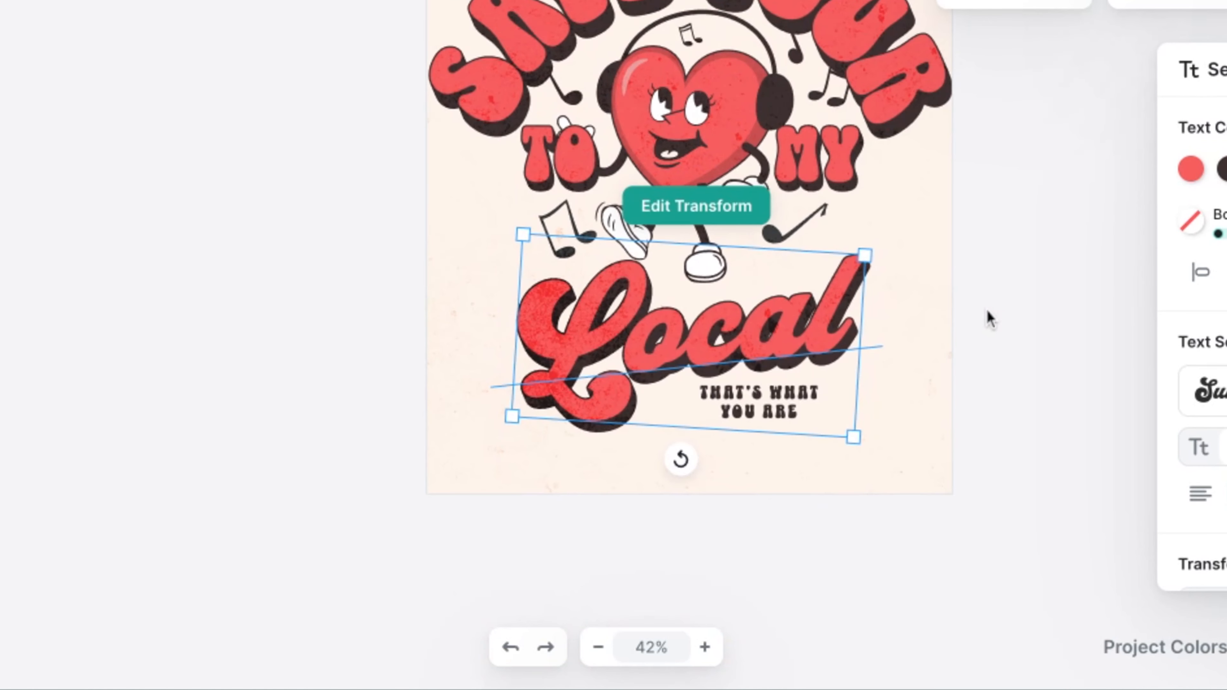
scroll(987, 312, "up", 3)
scroll(987, 312, "down", 2)
left_click(747, 440)
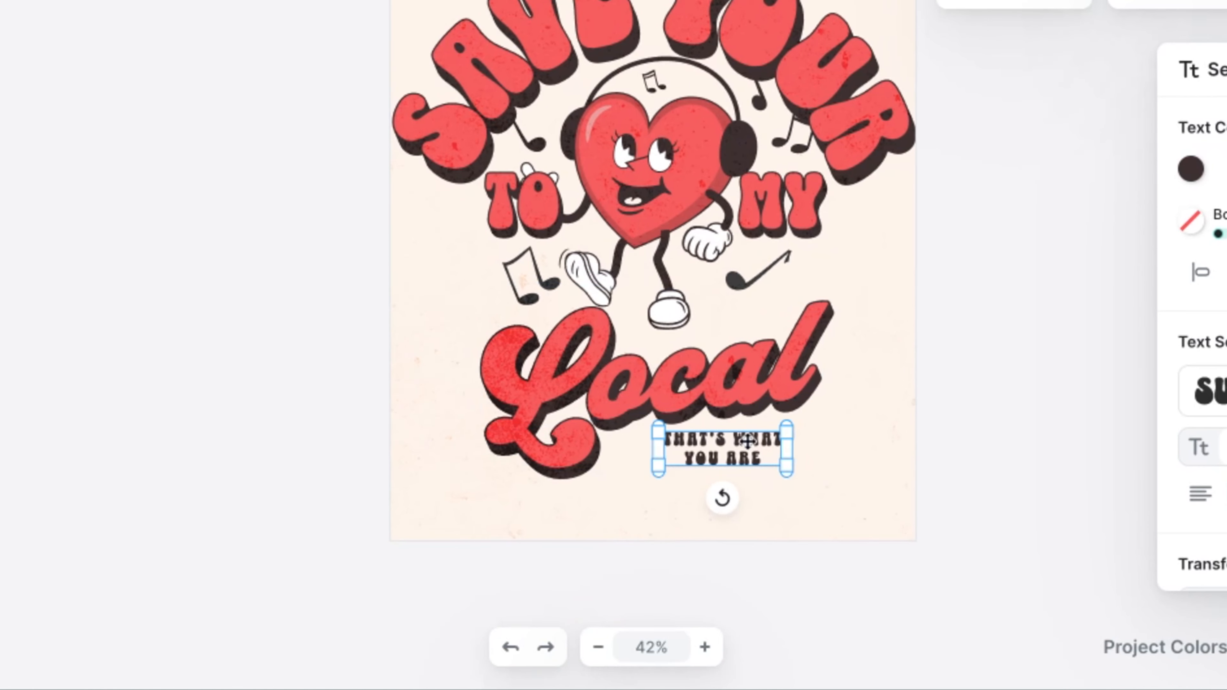
left_click_drag(740, 440, 803, 493)
- Duplicate the script Local text and change the copy's wording to Planet
left_click(720, 352)
left_click(691, 395)
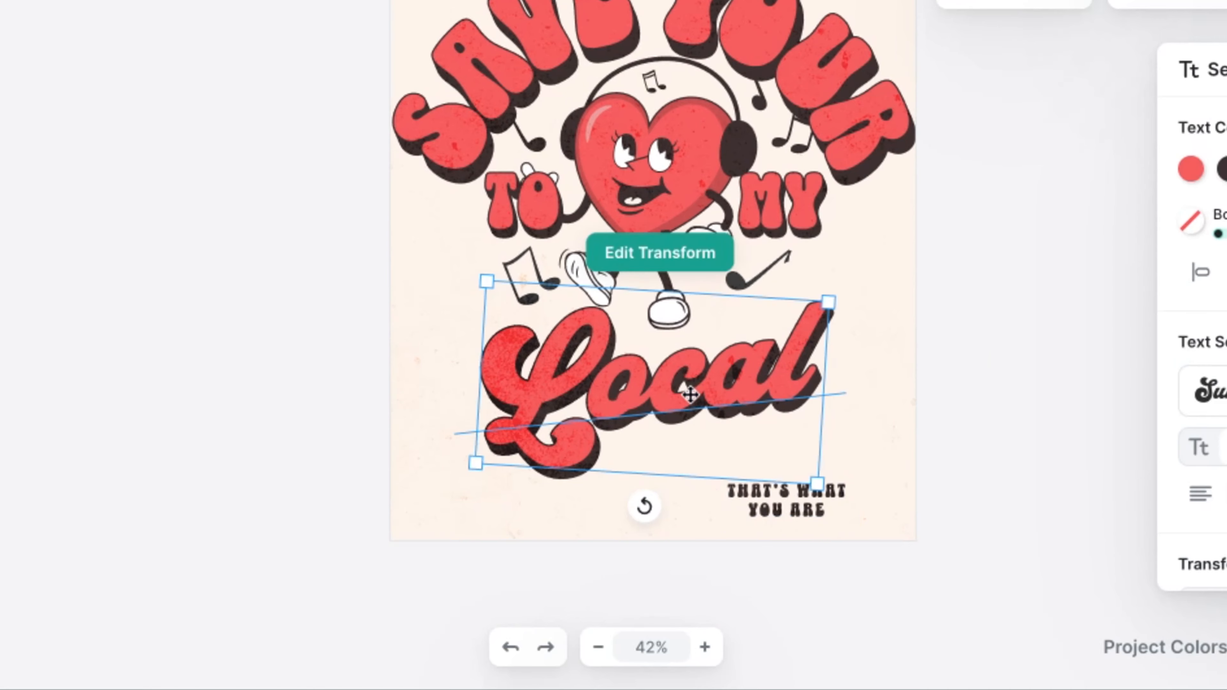
key("ctrl+v")
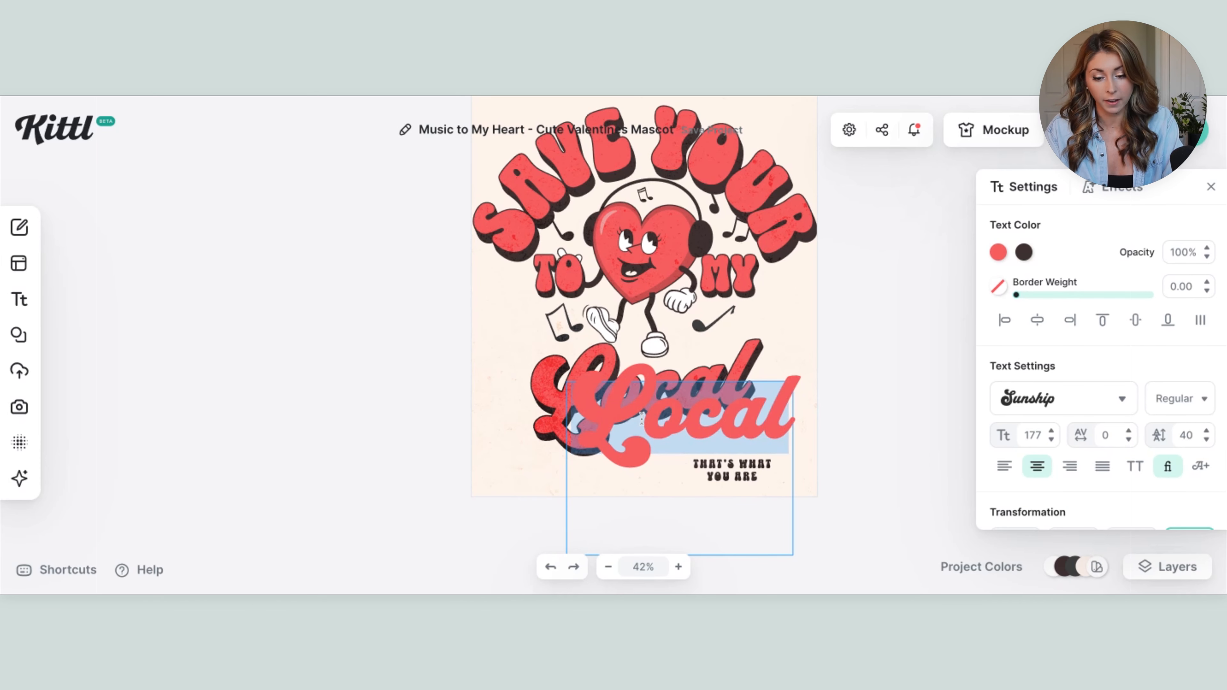
type("Planet")
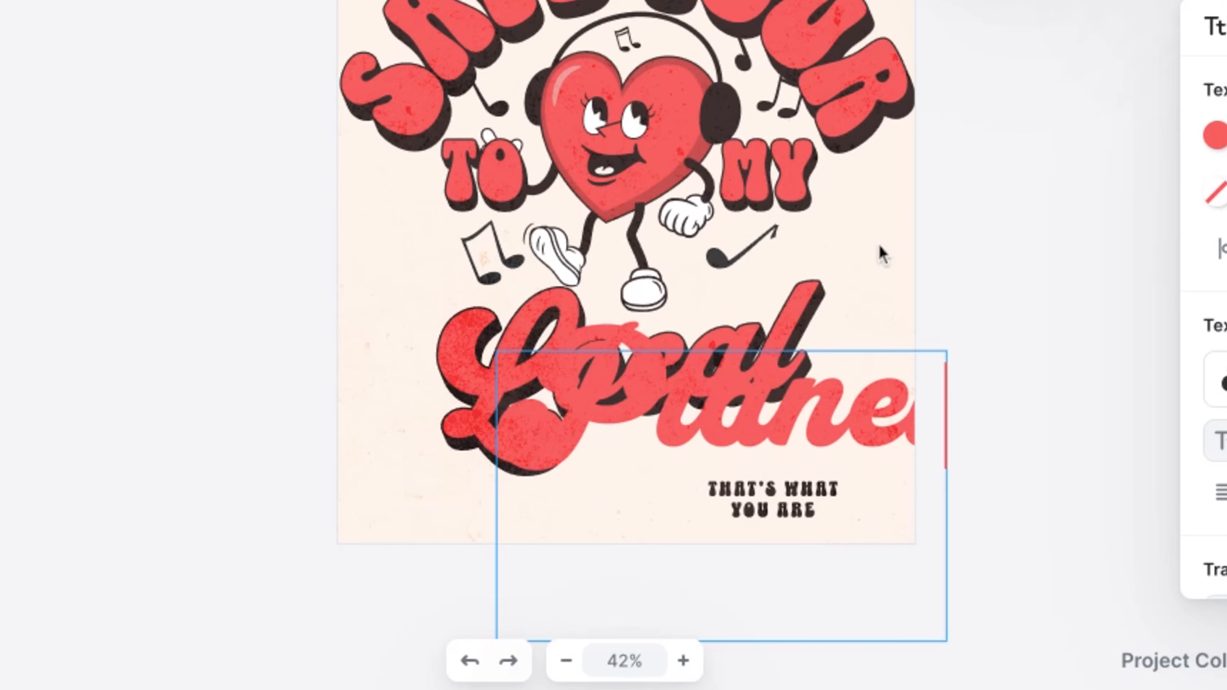
left_click(965, 190)
scroll(1008, 181, "up", 4)
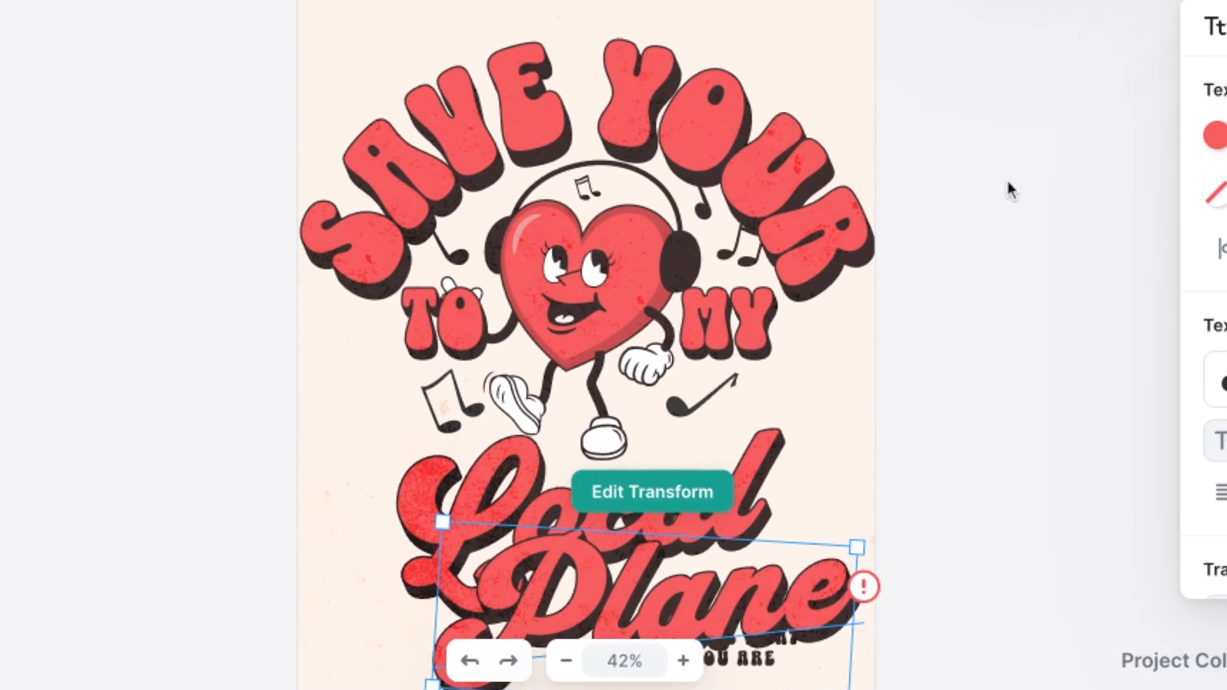
- Select all the lettering and artwork together and scale the design down within the artboard
scroll(1007, 181, "down", 5)
scroll(971, 227, "up", 5)
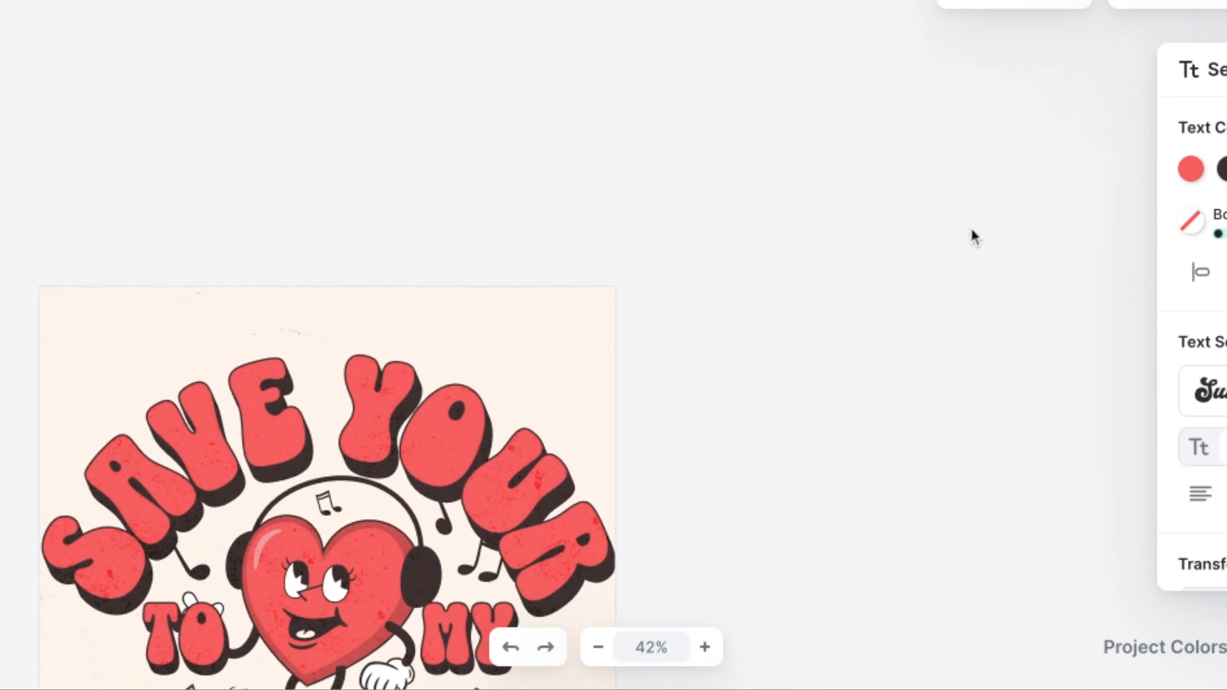
scroll(971, 227, "left", 6)
scroll(971, 227, "down", 6)
scroll(710, 339, "up", 4)
scroll(710, 338, "right", 2)
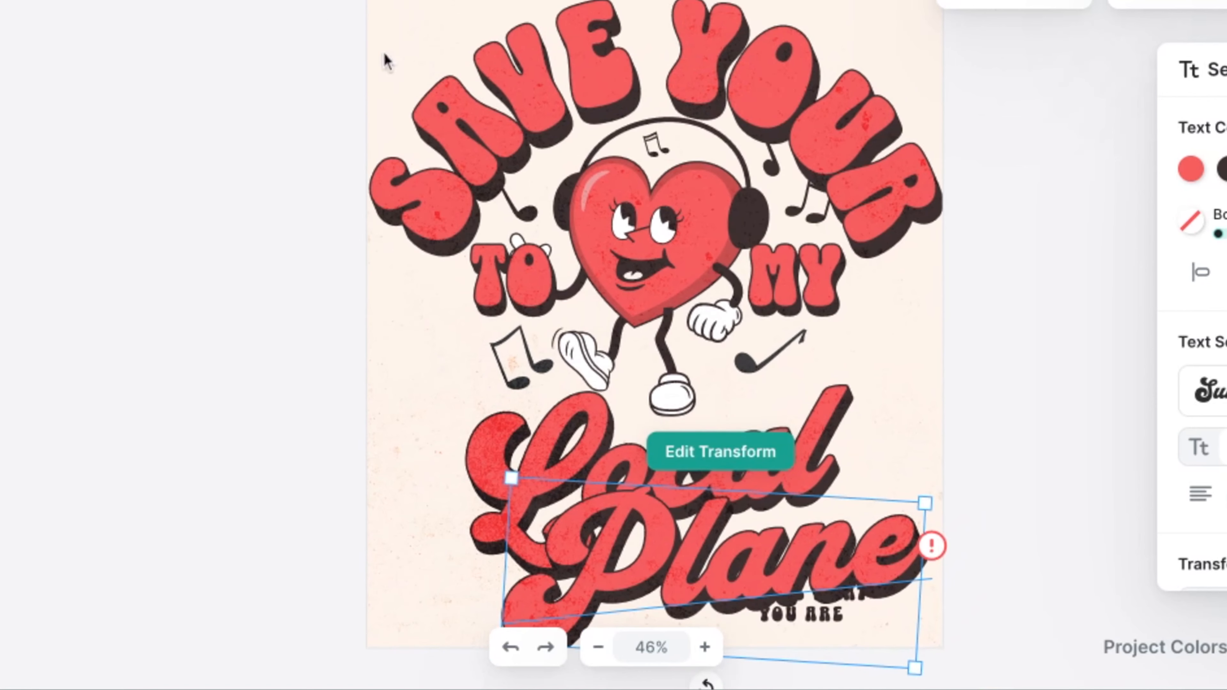
left_click_drag(328, 21, 940, 668)
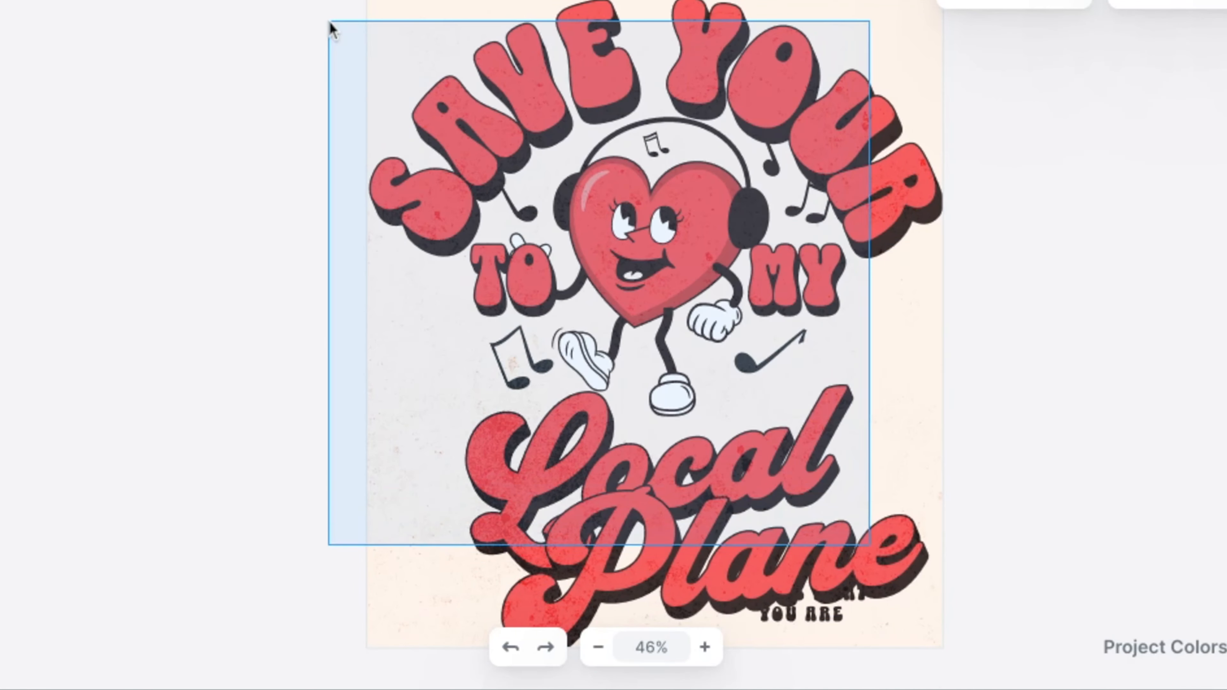
left_click_drag(871, 543, 975, 618)
left_click_drag(330, 24, 331, 28)
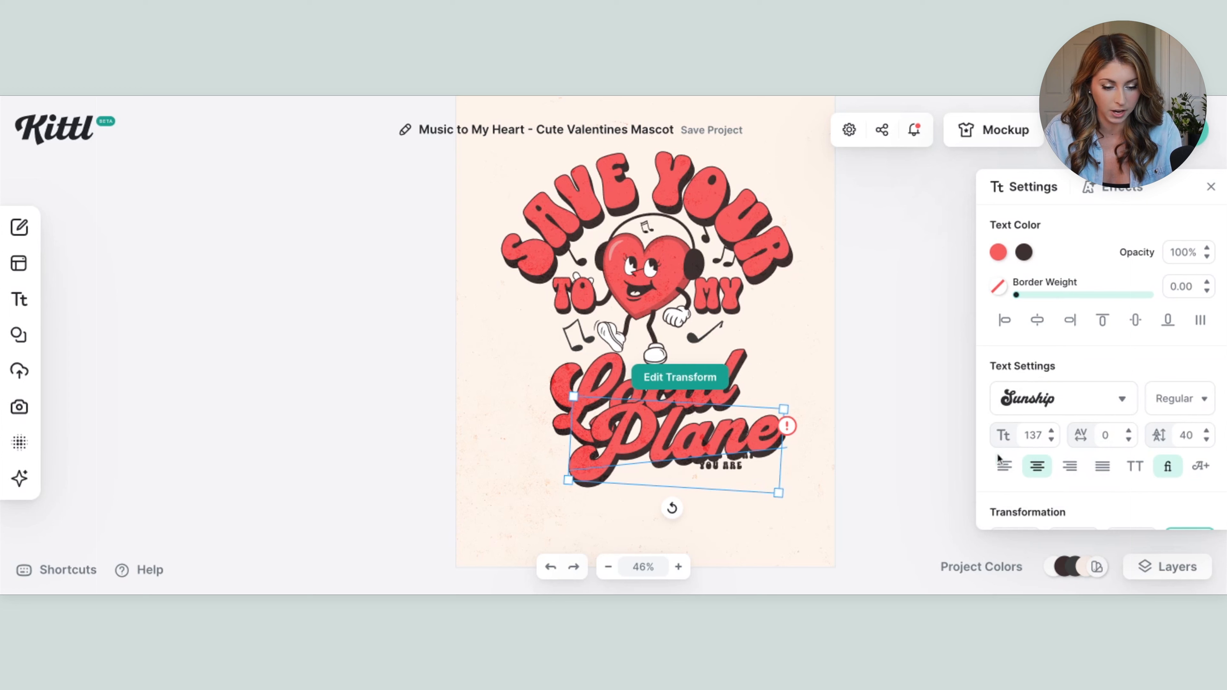
- Reduce the font size of the Planet text until the whole word fits, and make the Local text smaller to match
left_click(1051, 439)
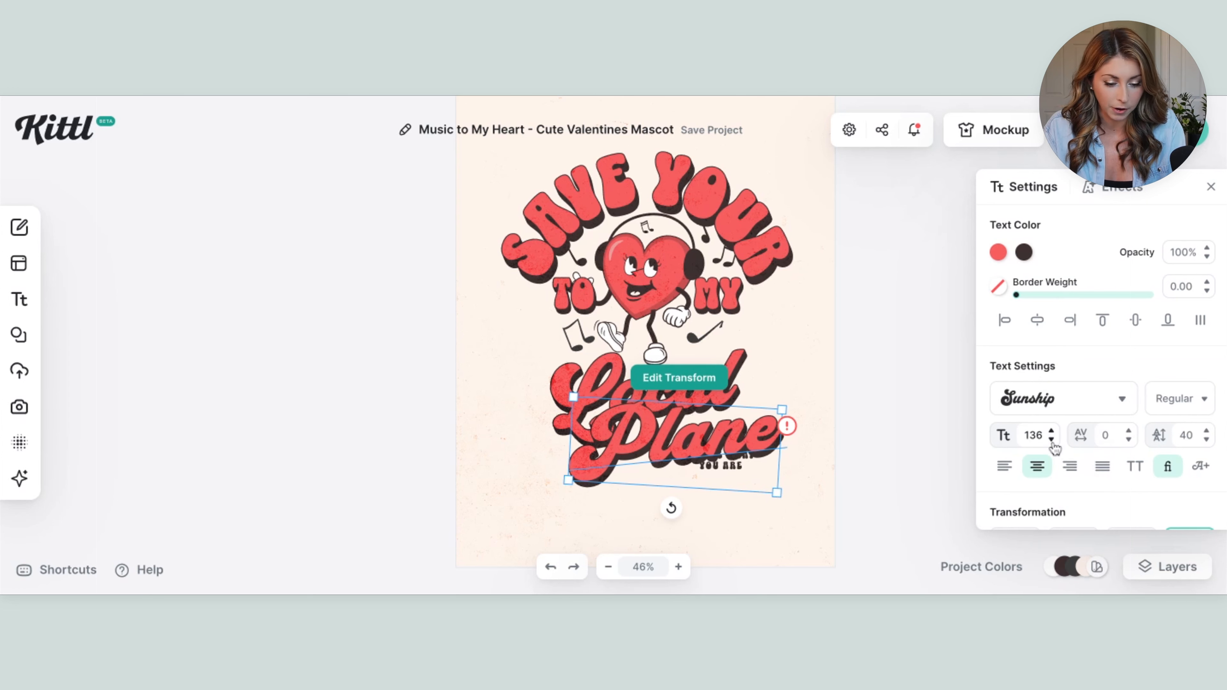
left_click(1052, 439)
left_click(1051, 439)
left_click(1051, 440)
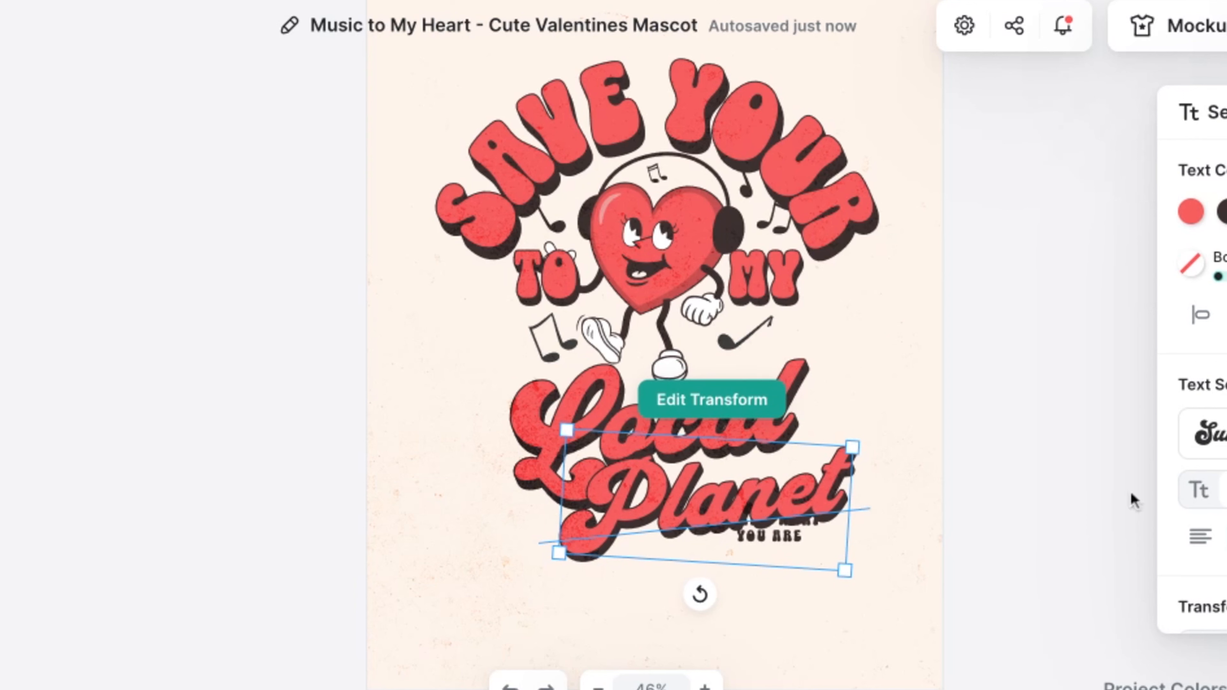
left_click(582, 375)
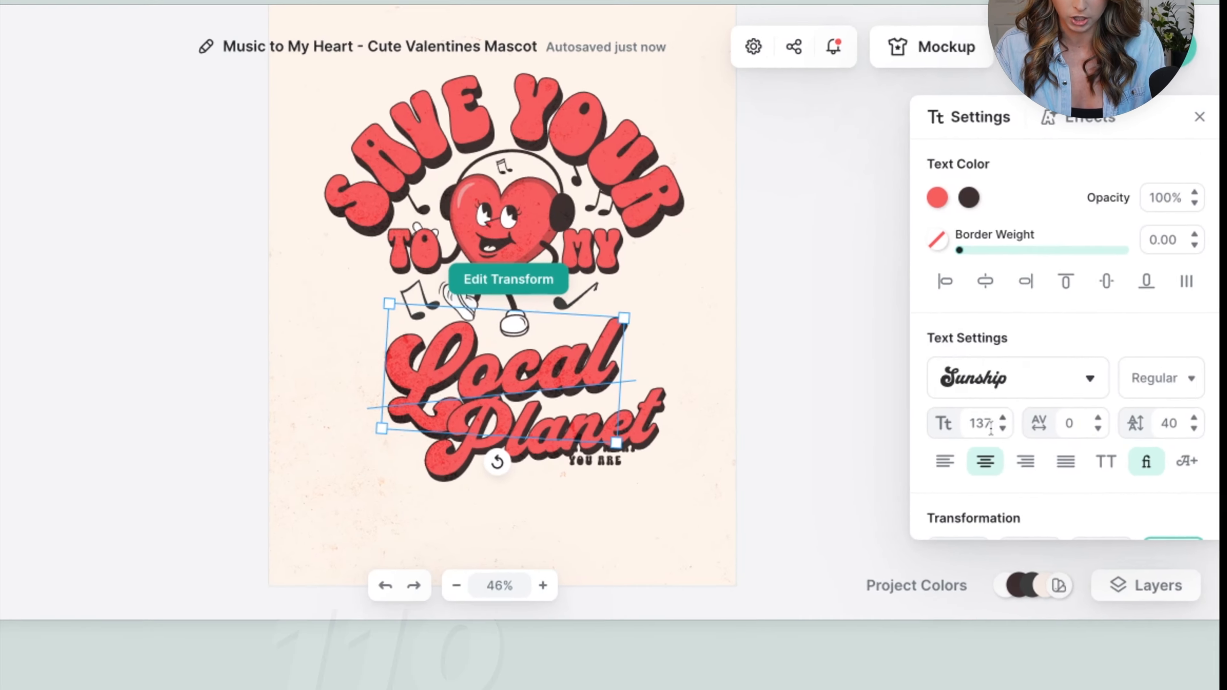
left_click_drag(1014, 432, 1025, 433)
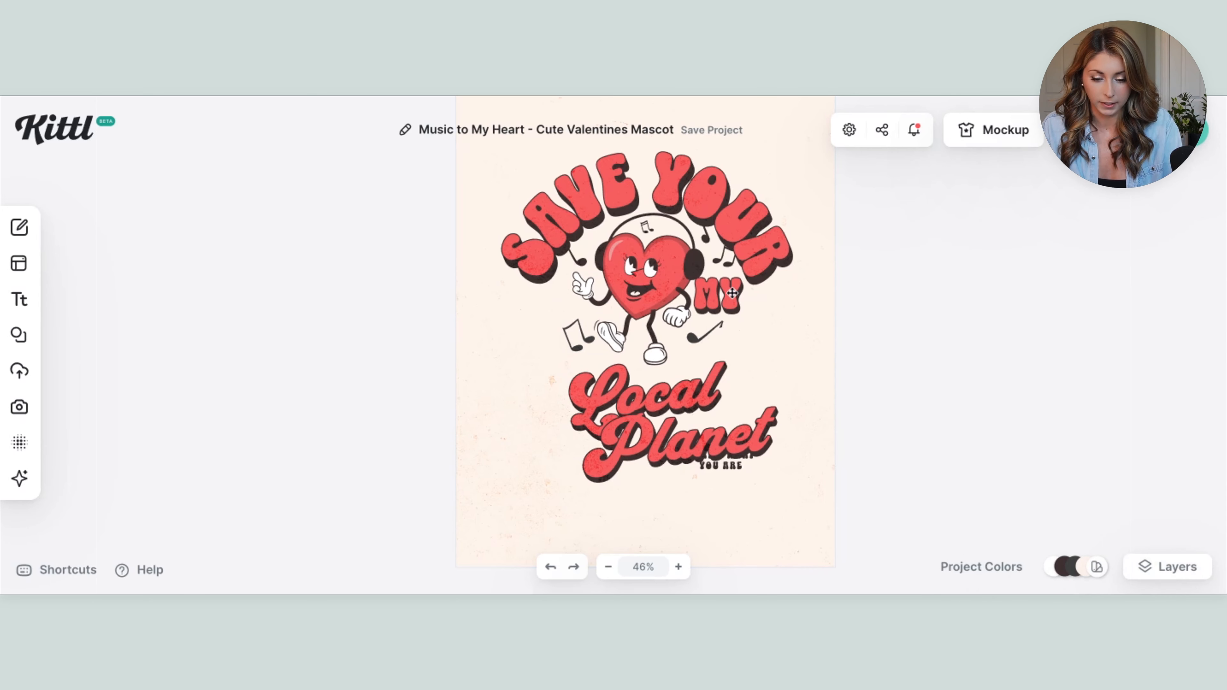
- Delete the word MY beside the heart and set the arched SAVE YOUR text's font size to 110
left_click(731, 292)
key("Delete")
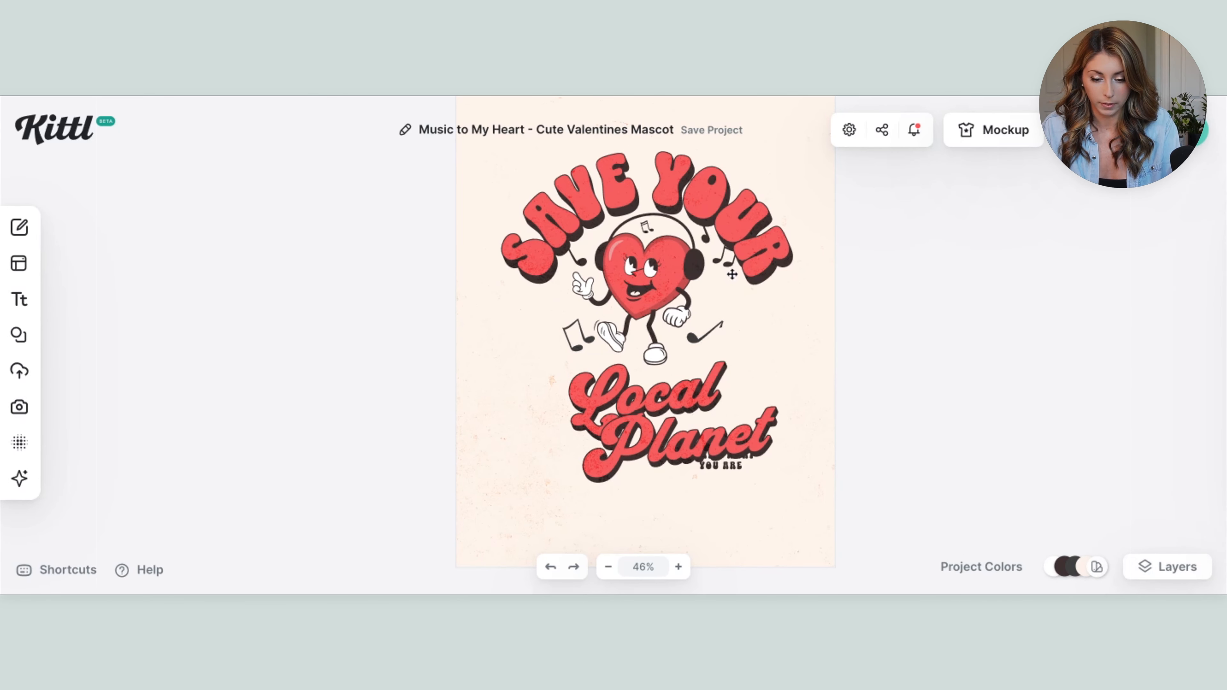
left_click(729, 174)
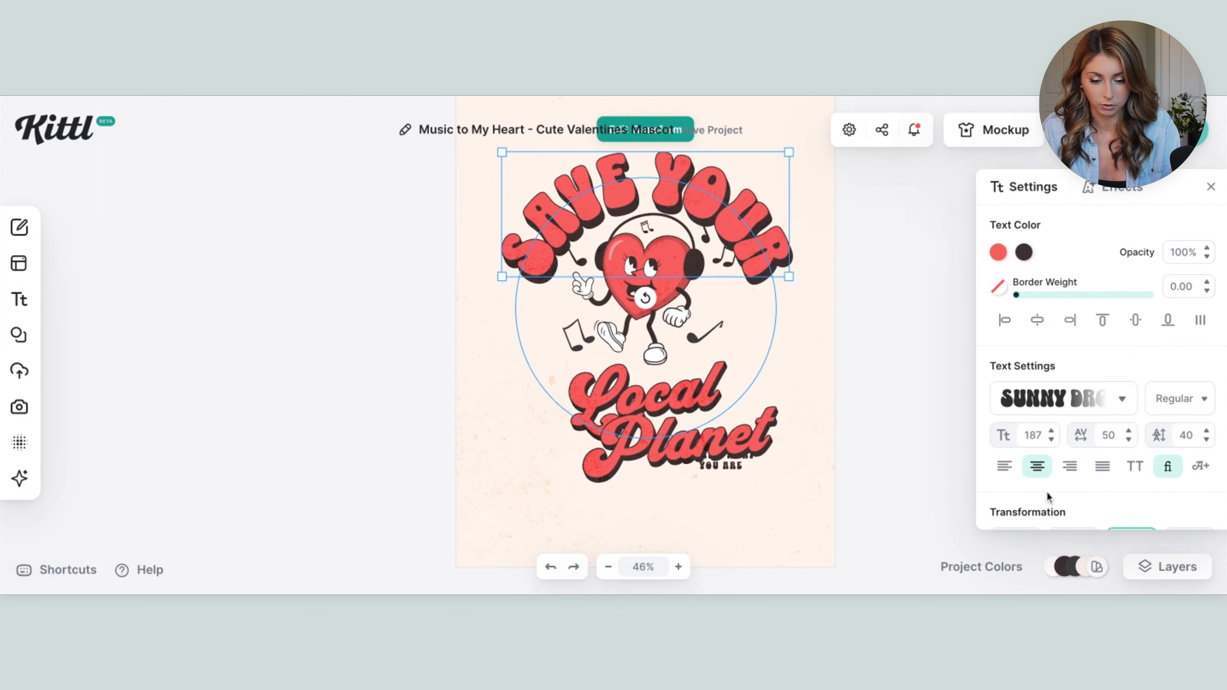
double_click(1029, 437)
type("110")
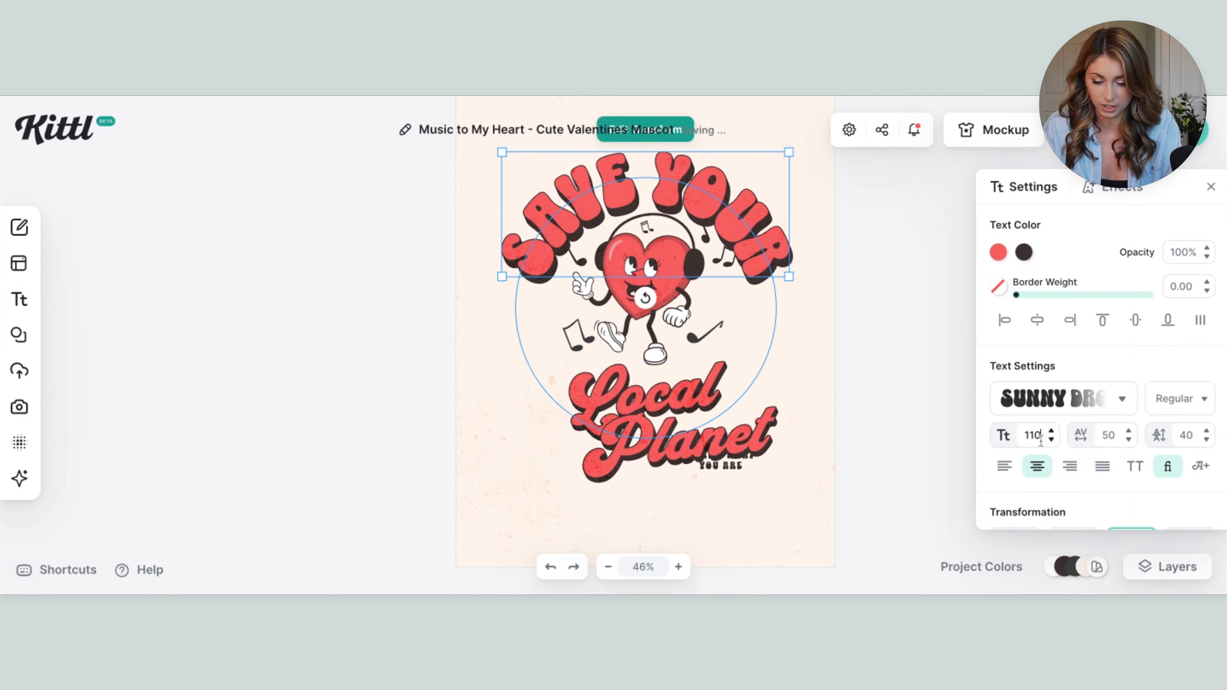
key("Return")
left_click(965, 334)
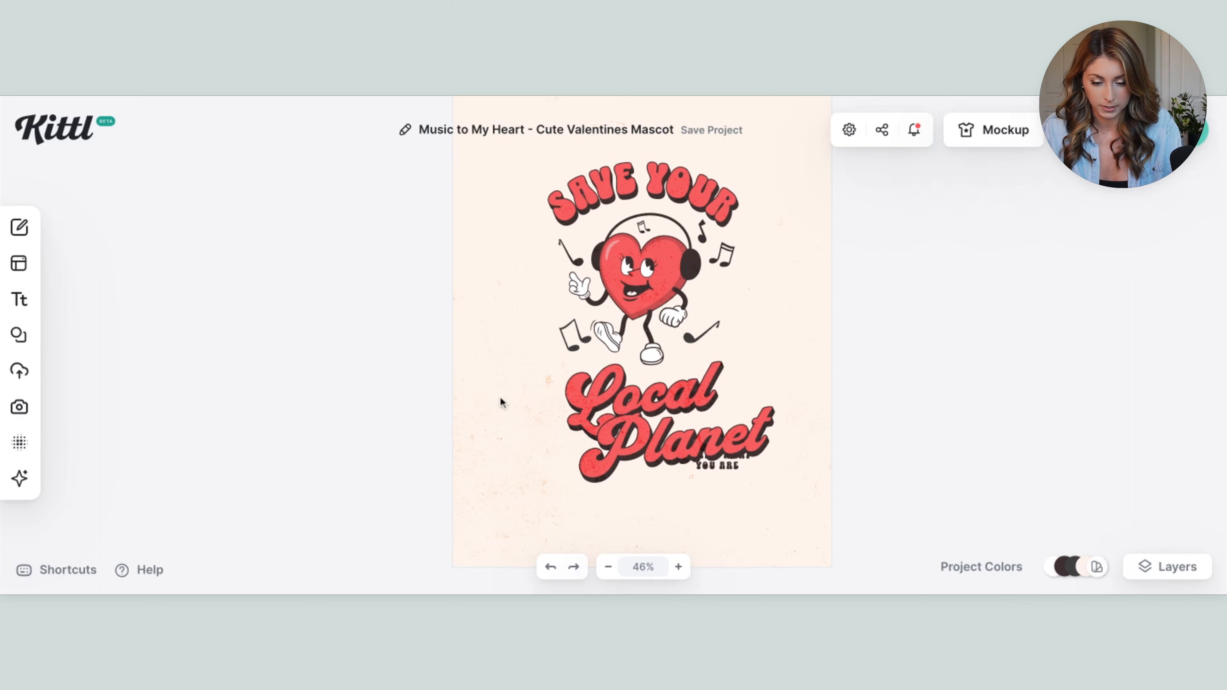
- Move the Local Planet lettering up so it sits closer beneath the heart mascot's feet
left_click(671, 468)
left_click_drag(673, 458, 659, 433)
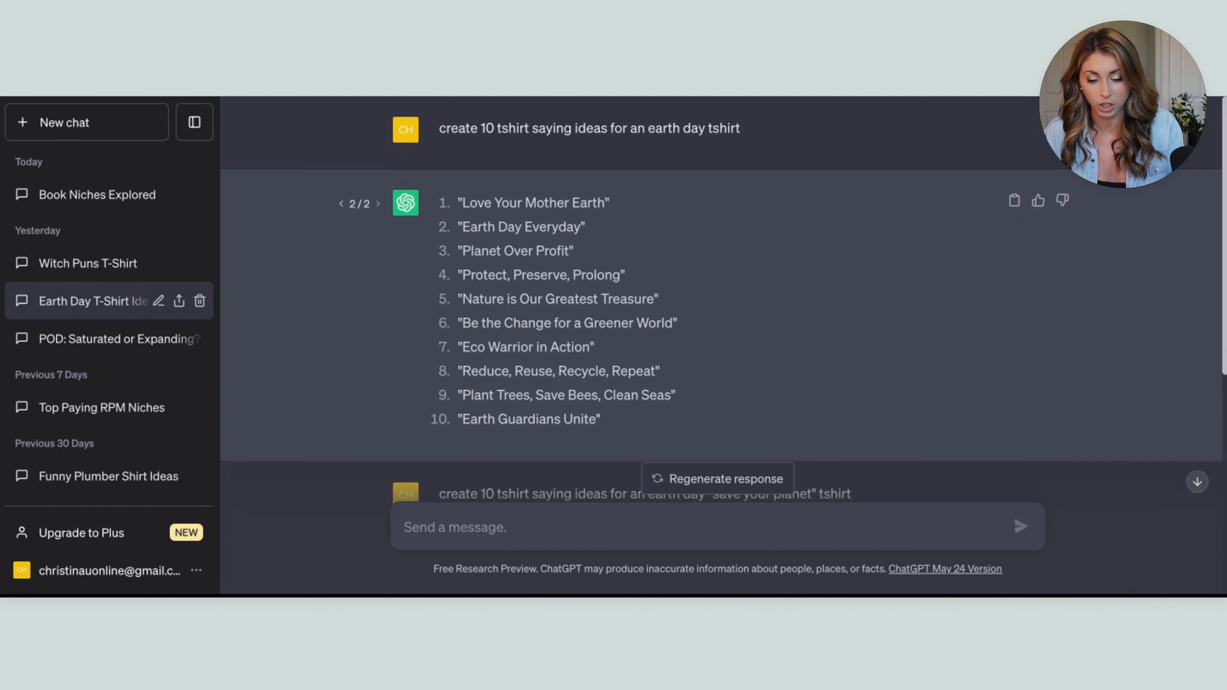
- Pick the saying "Planet Over Profit" from the ChatGPT list and replace the Kittl design's small tagline with PLANET OVER PROFIT
left_click_drag(462, 251, 569, 252)
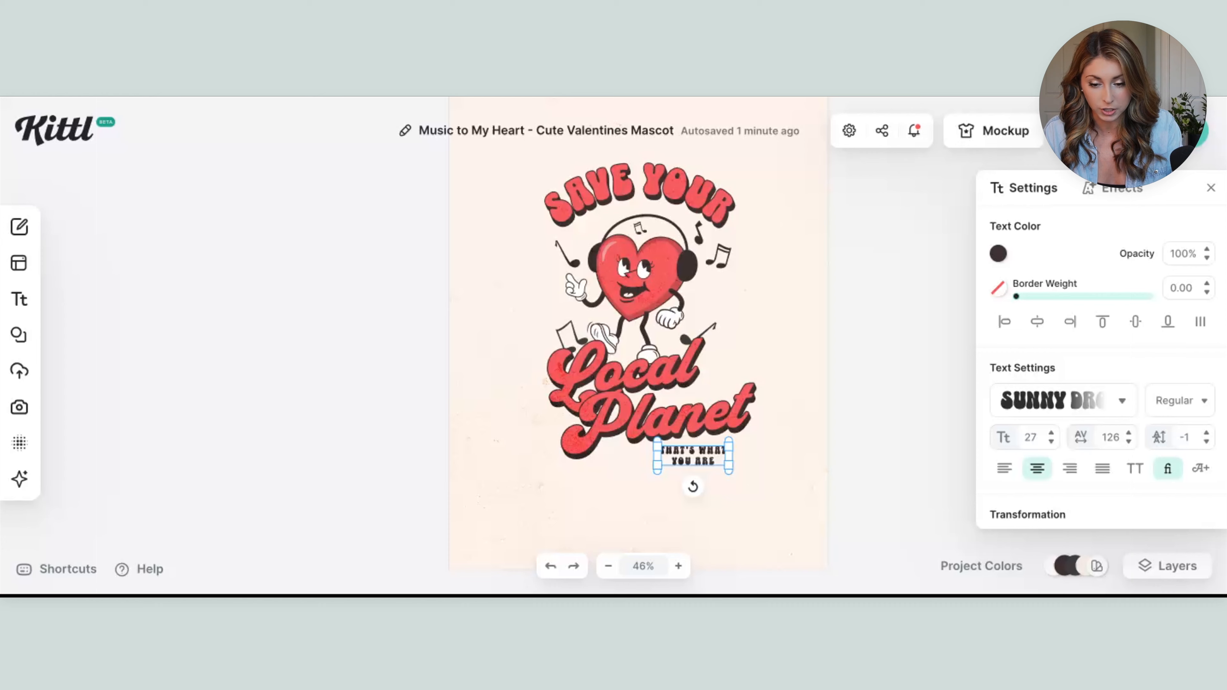
triple_click(686, 449)
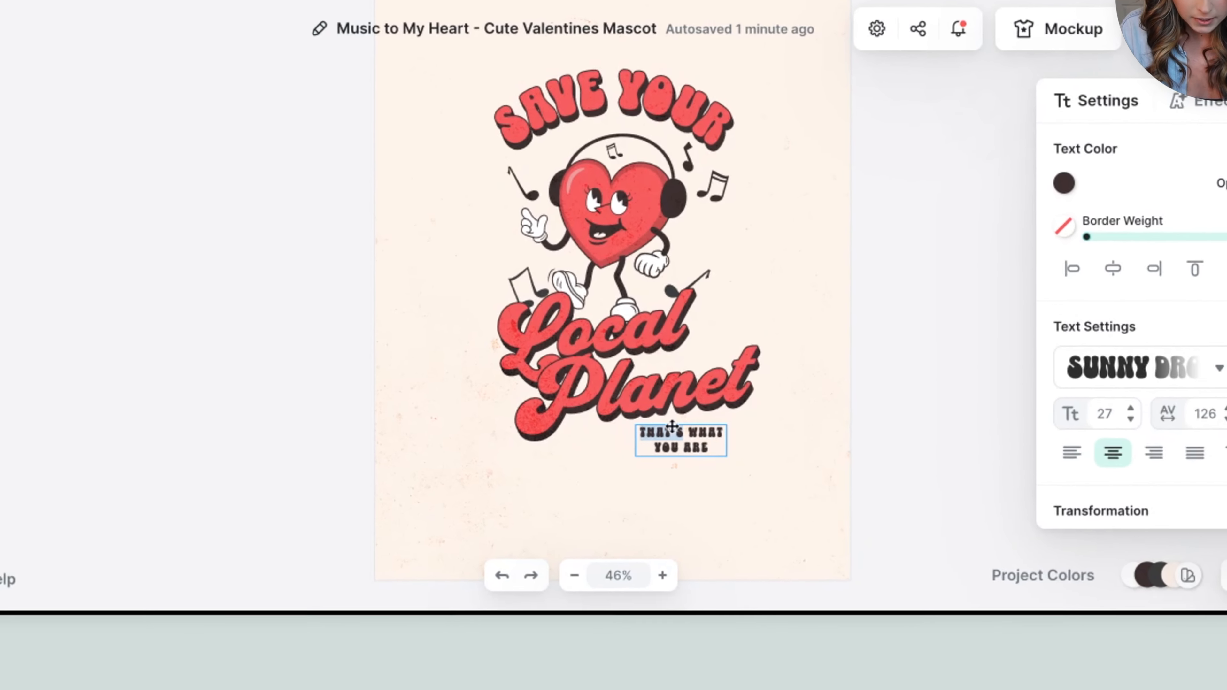
type("PLANET OVER PROFIT")
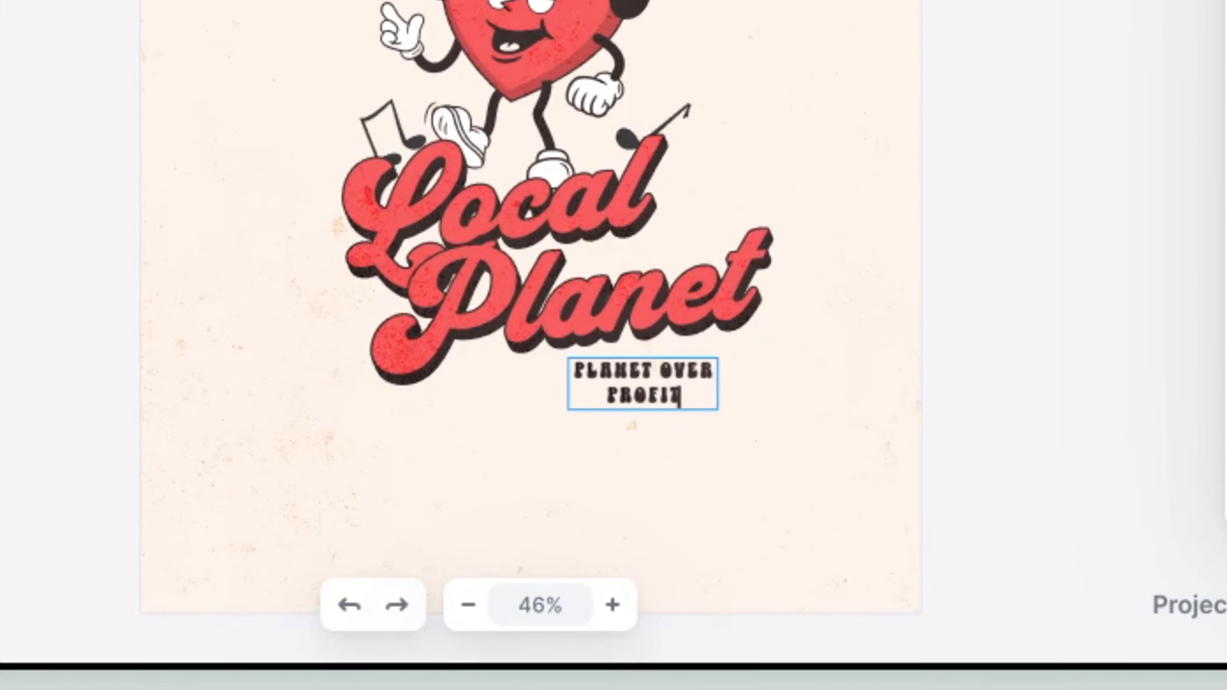
- Replace the final t in the Planet lettering with the swash-topped t found by searching the Sunship glyphs for "t"
left_click(958, 129)
left_click(950, 59)
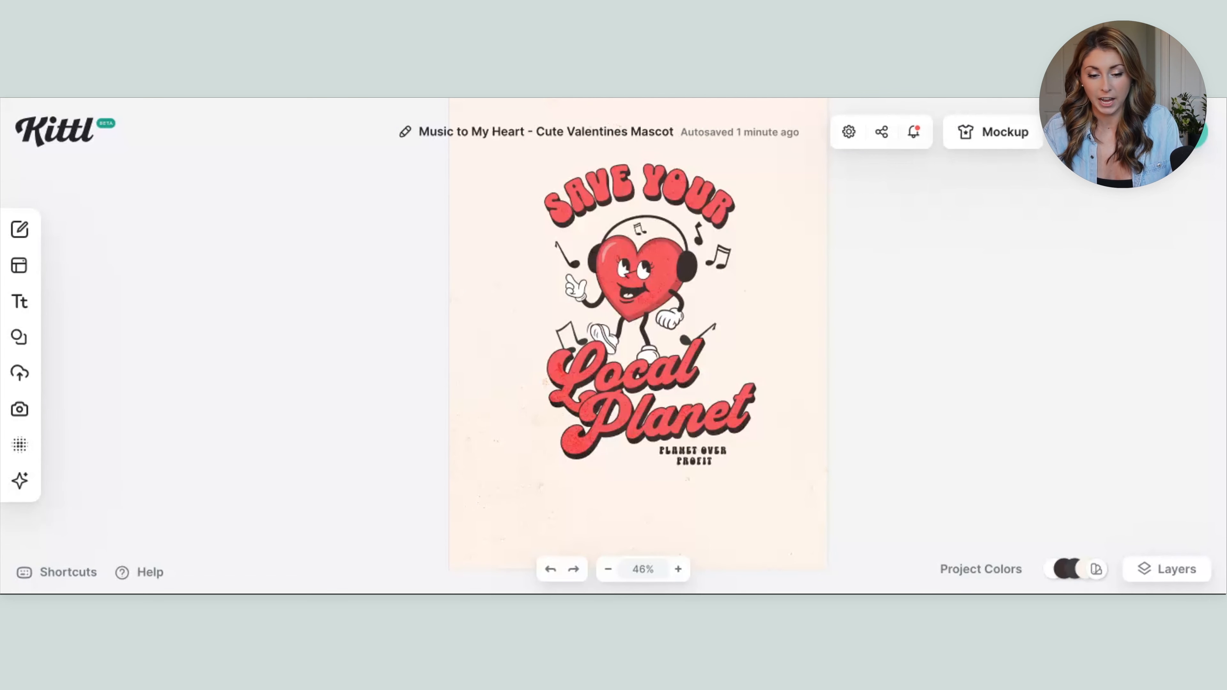
left_click(652, 476)
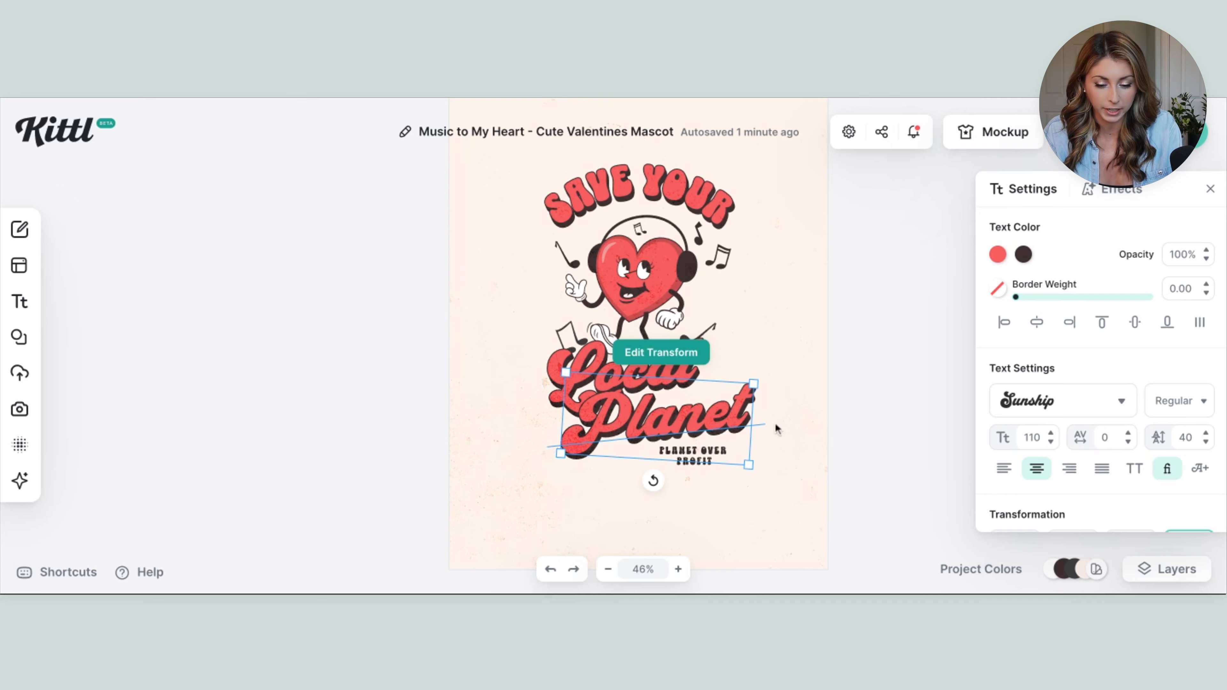
scroll(809, 338, "down", 2)
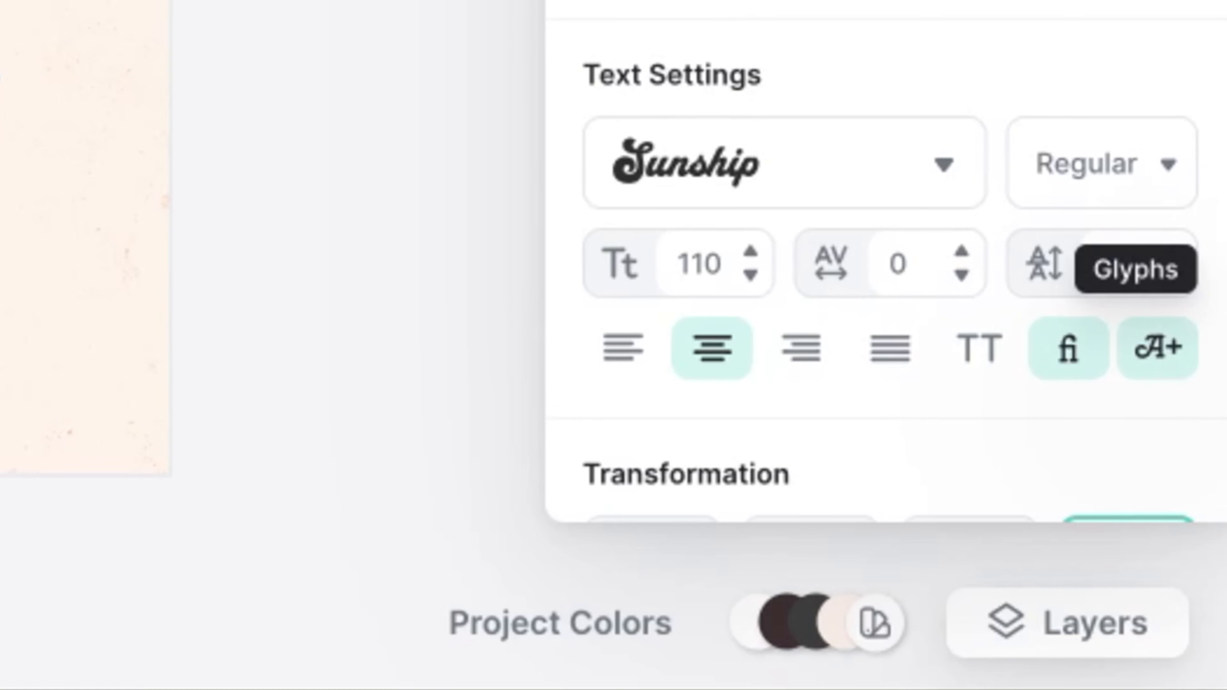
left_click(1163, 382)
type("t")
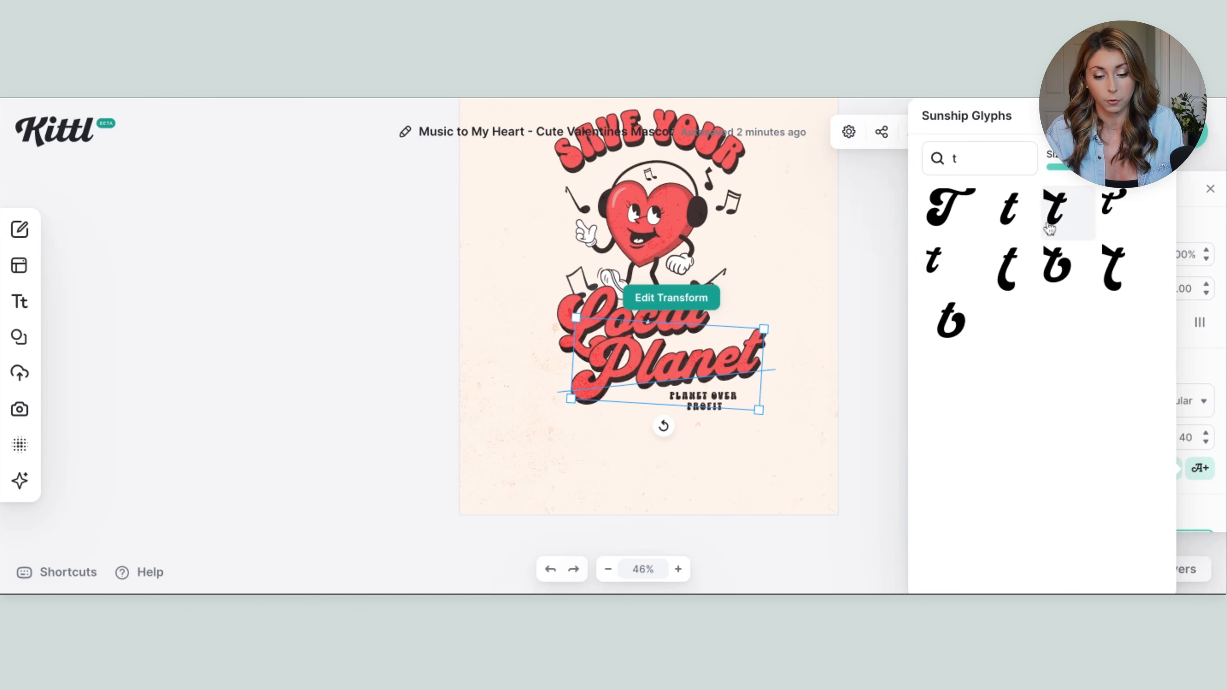
left_click(1074, 223)
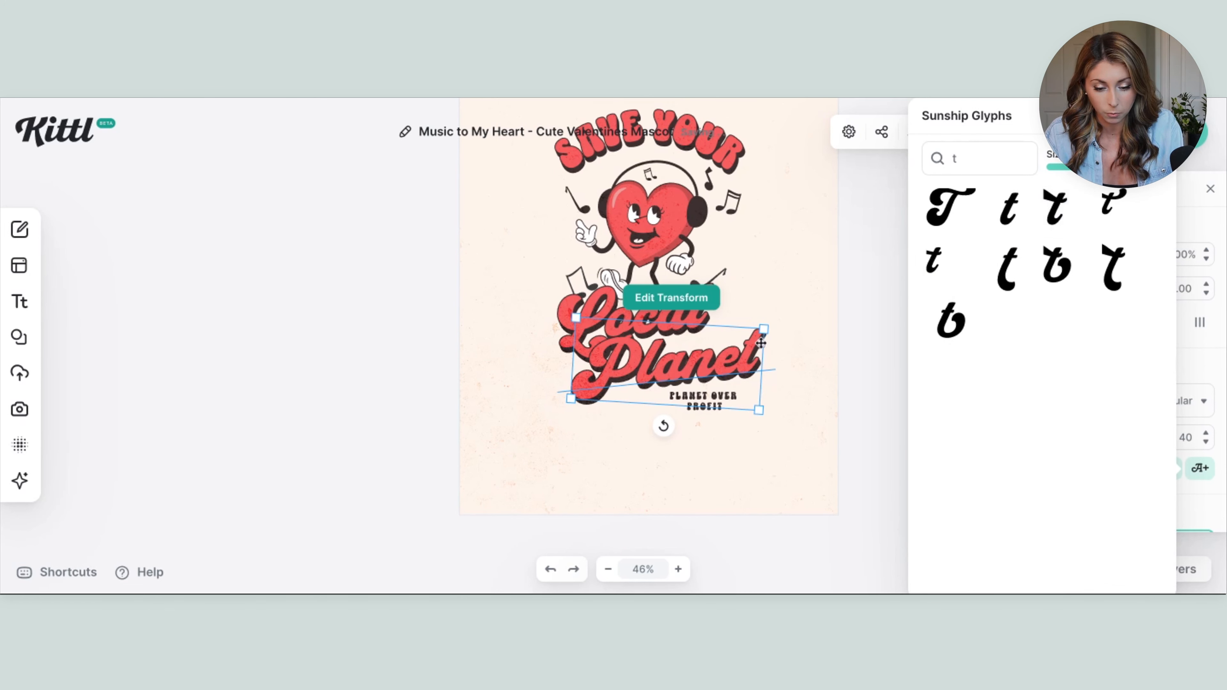
left_click(709, 379)
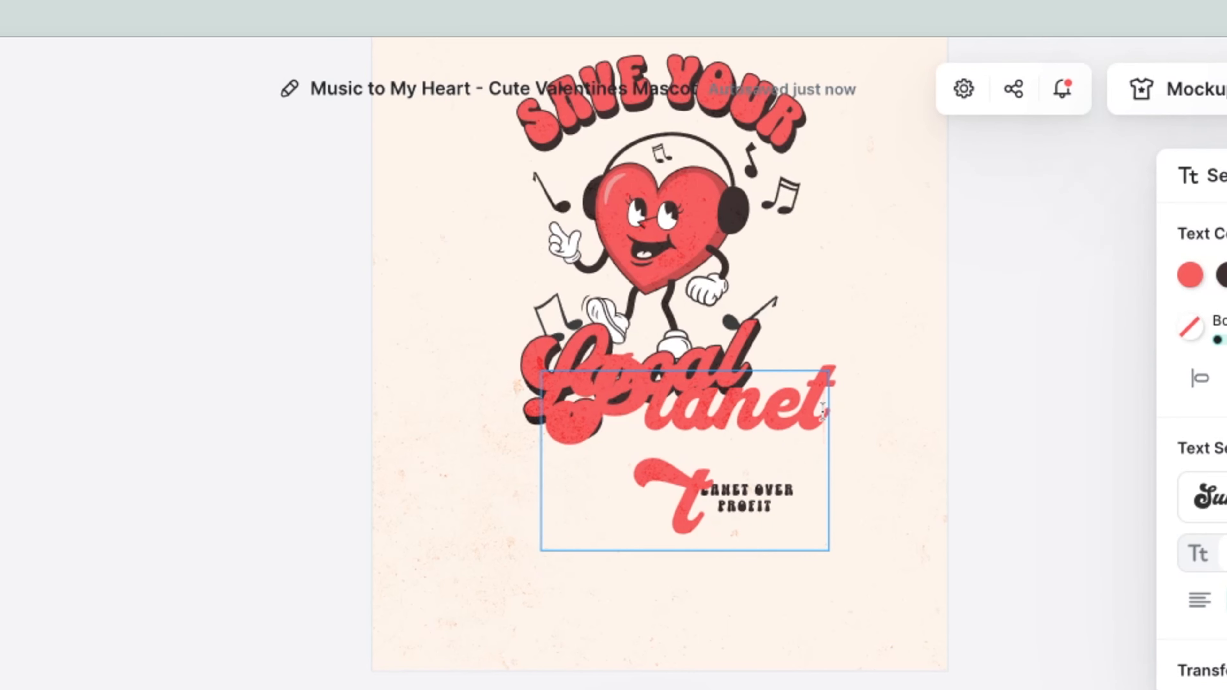
key("BackSpace")
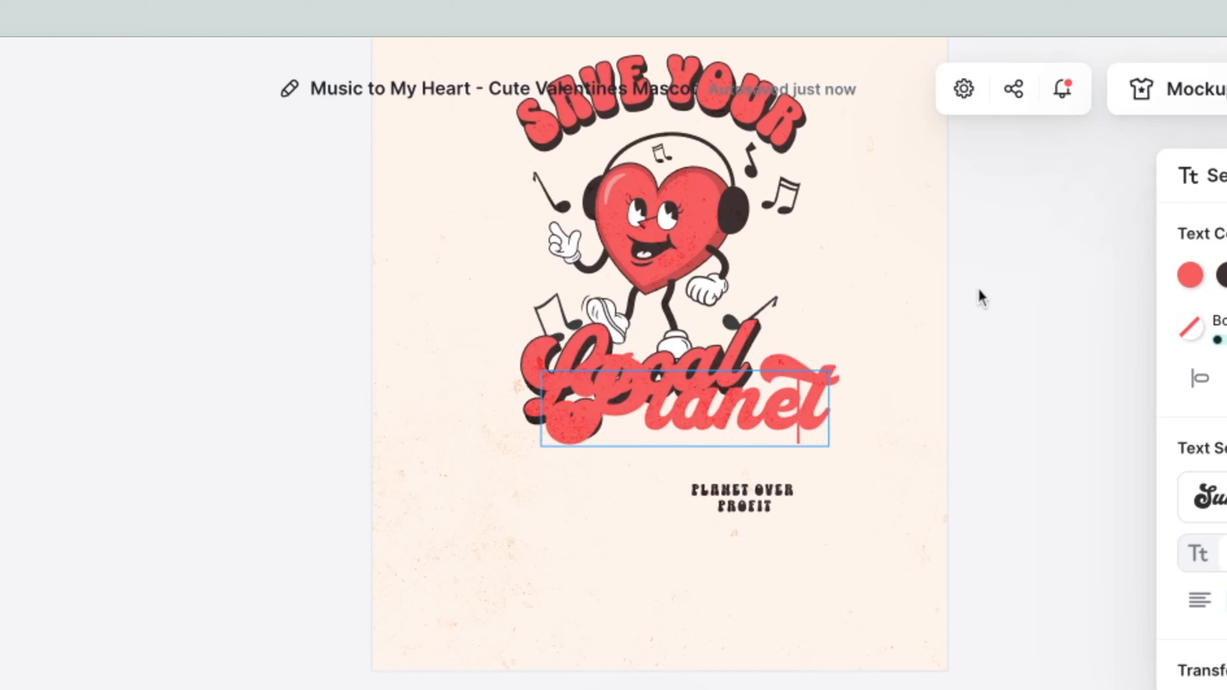
key("Escape")
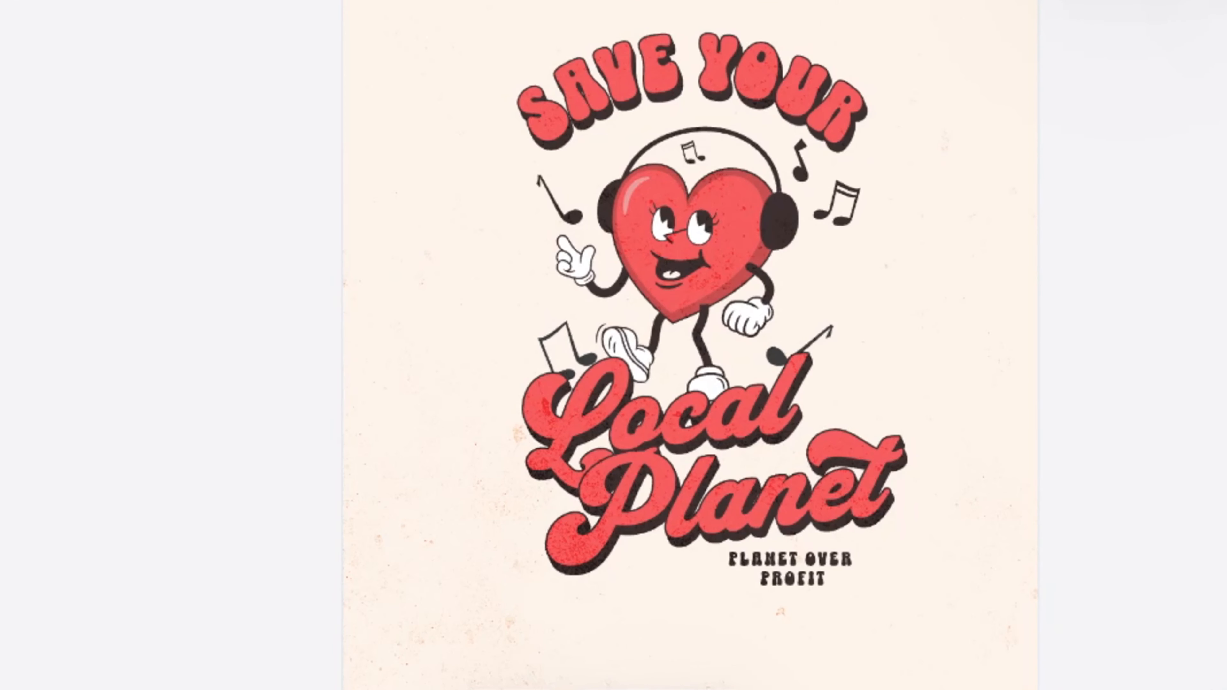
- Replace the heart mascot with the round green-and-yellow globe illustration found by searching the elements for "globe"
left_click(699, 231)
key("Delete")
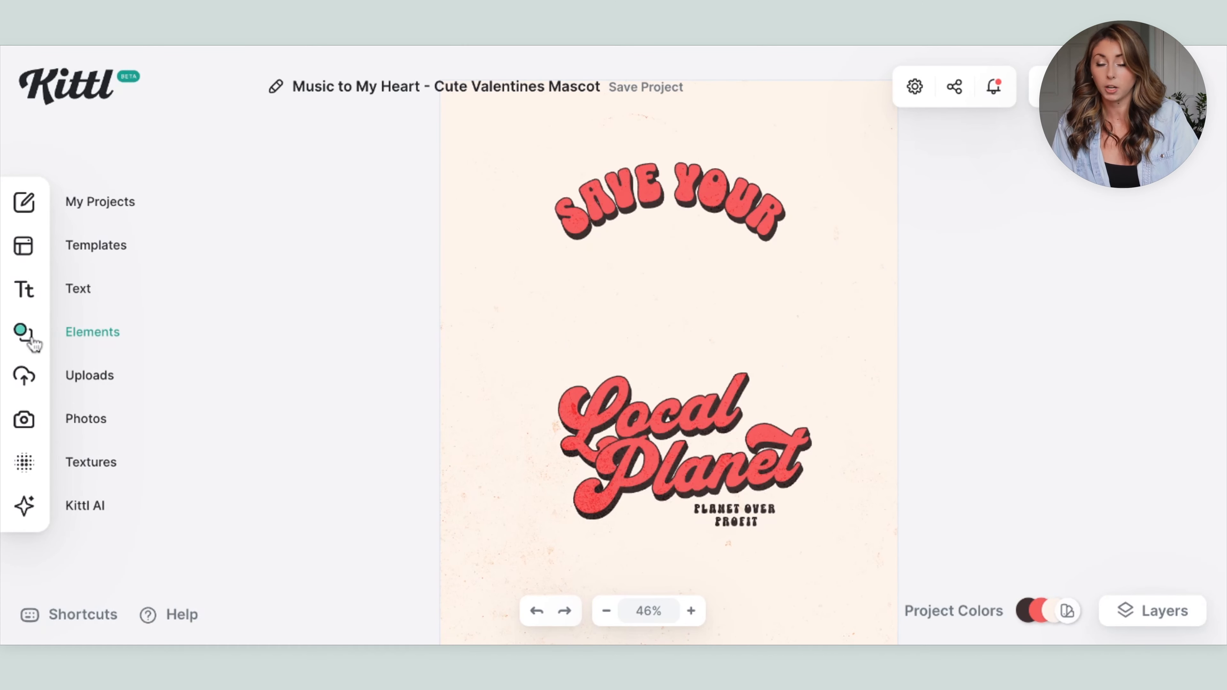
left_click(34, 344)
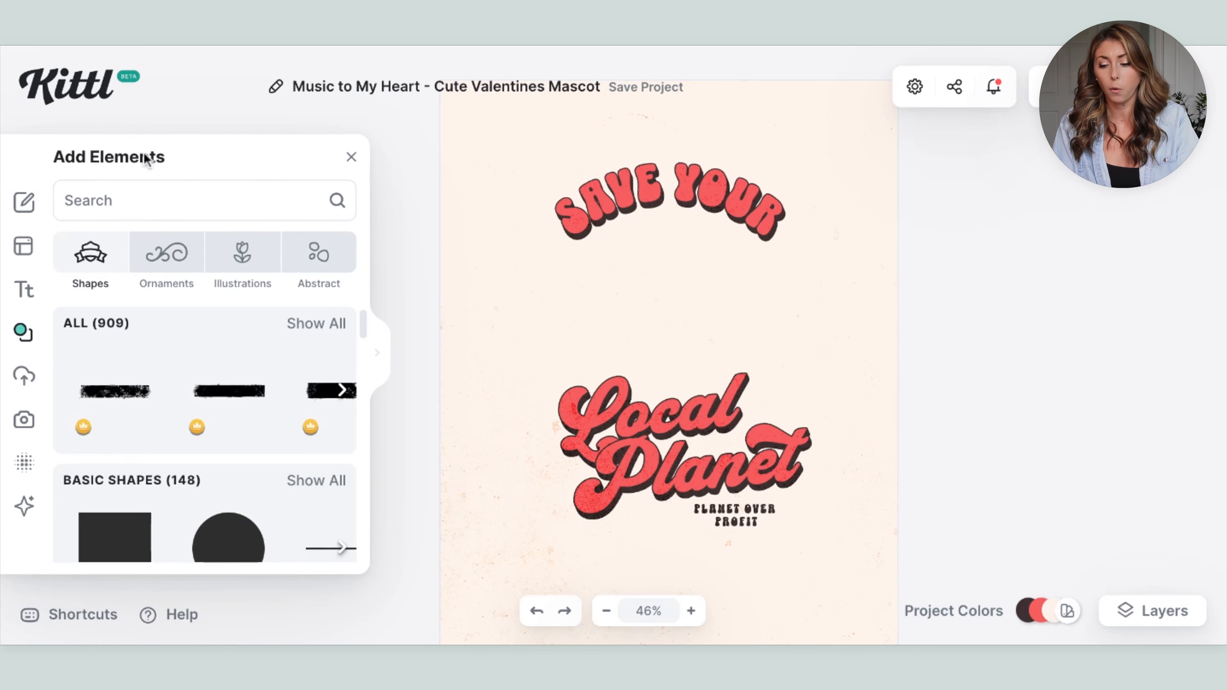
left_click(129, 202)
type("globe")
key("Return")
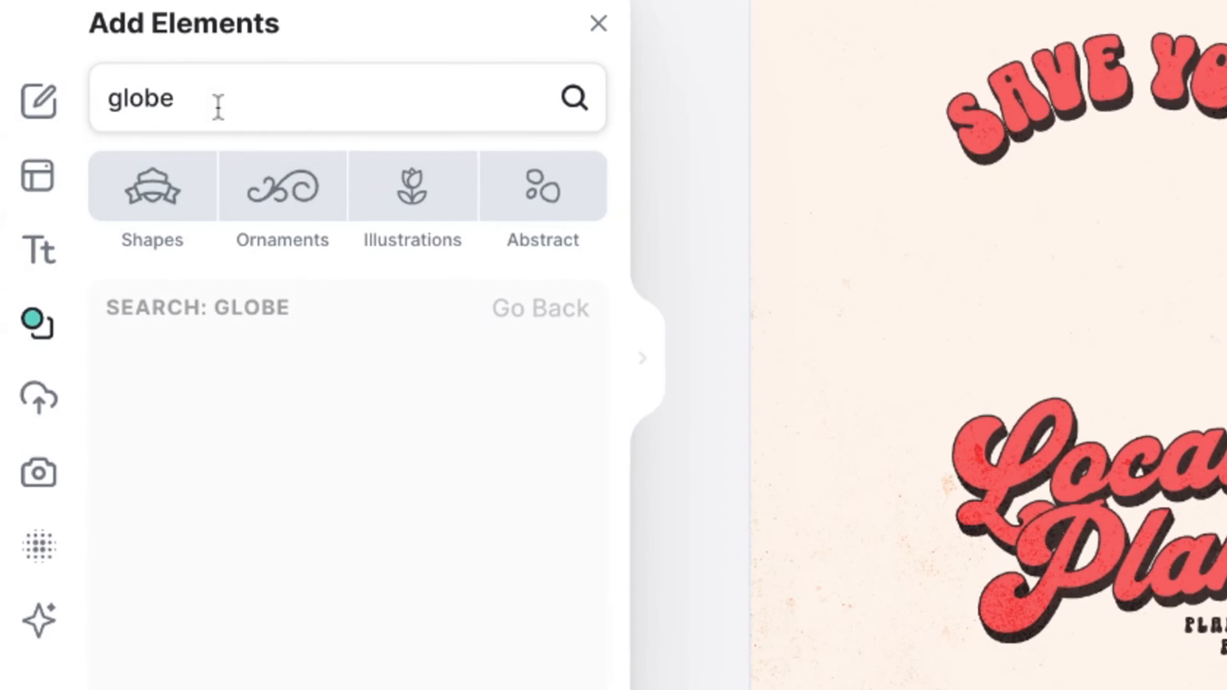
scroll(217, 532, "down", 2)
left_click(213, 548)
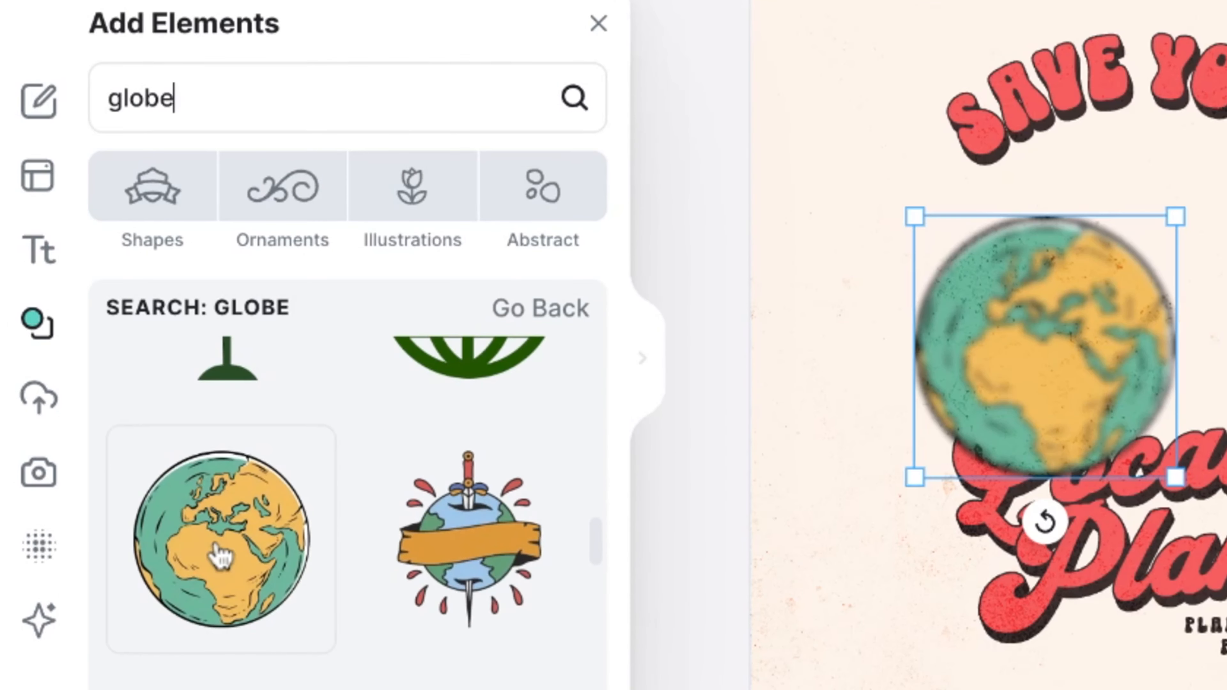
- Add the oval world map illustration, enlarged between SAVE YOUR and Local Planet, and move the round globe aside to the artboard's lower corner
scroll(349, 493, "down", 5)
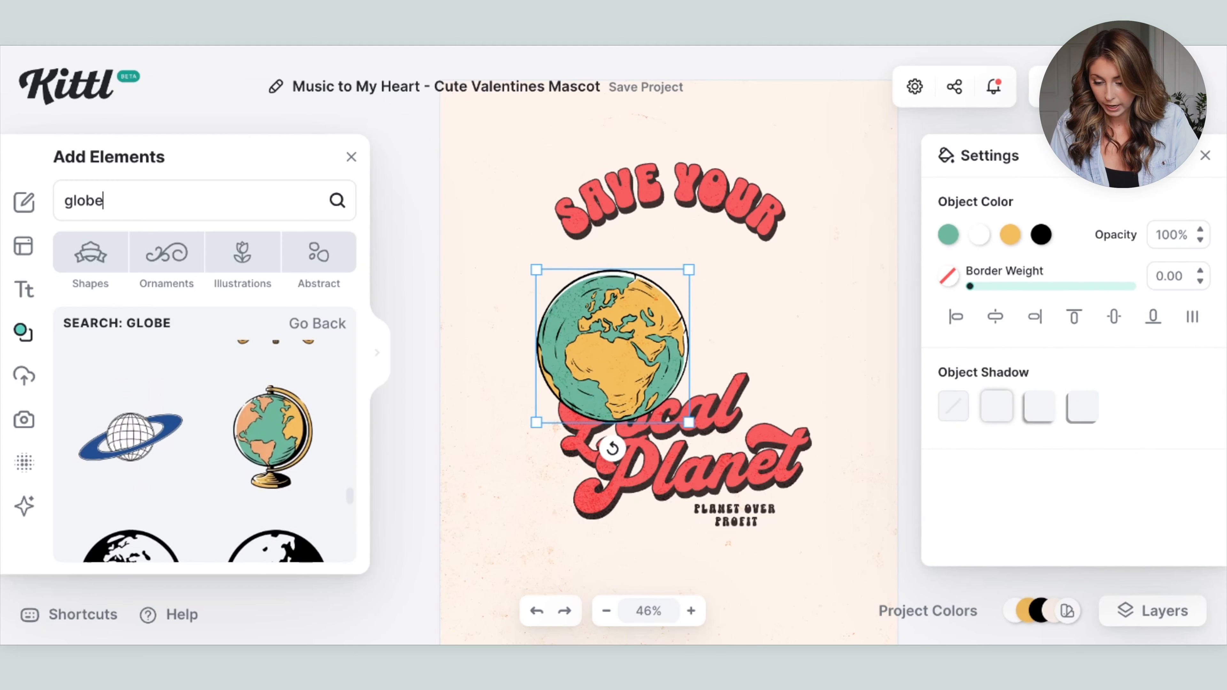
scroll(215, 451, "down", 6)
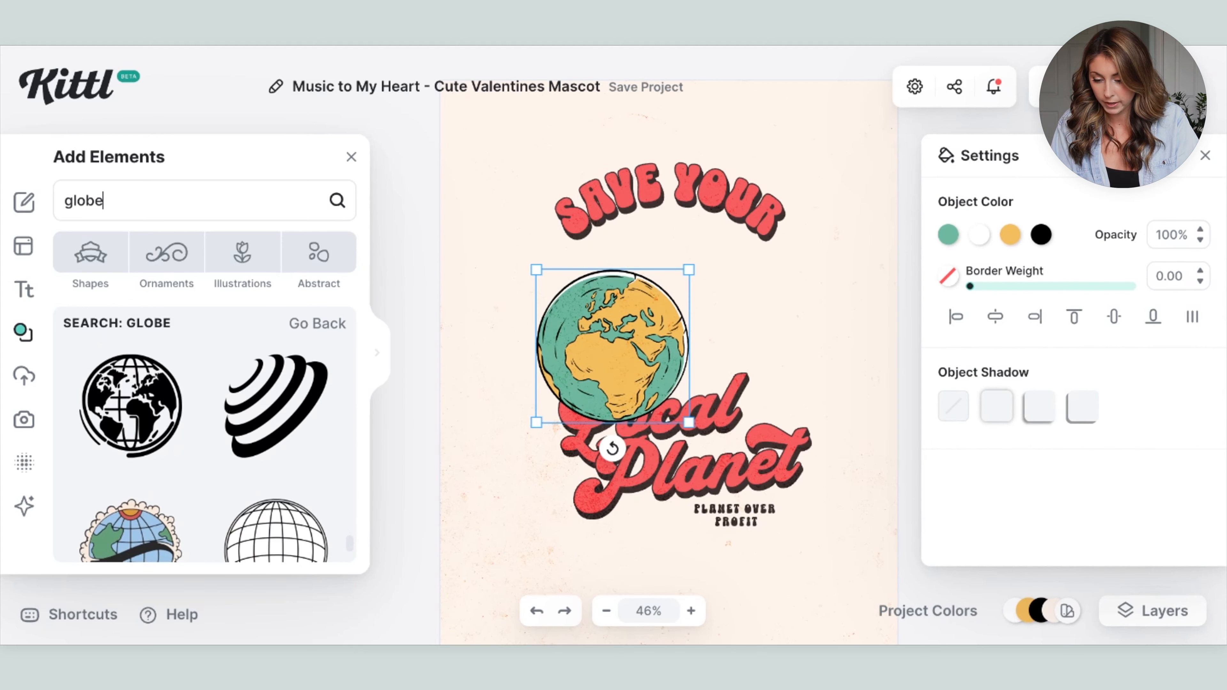
scroll(215, 451, "down", 5)
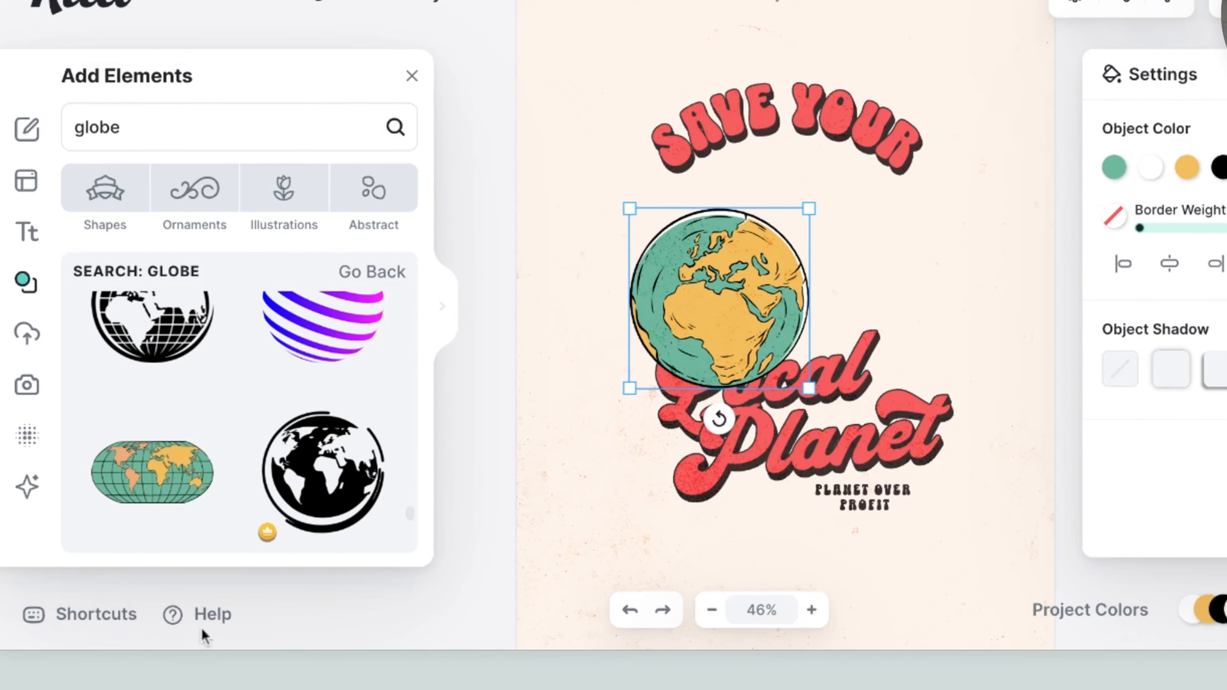
left_click(160, 498)
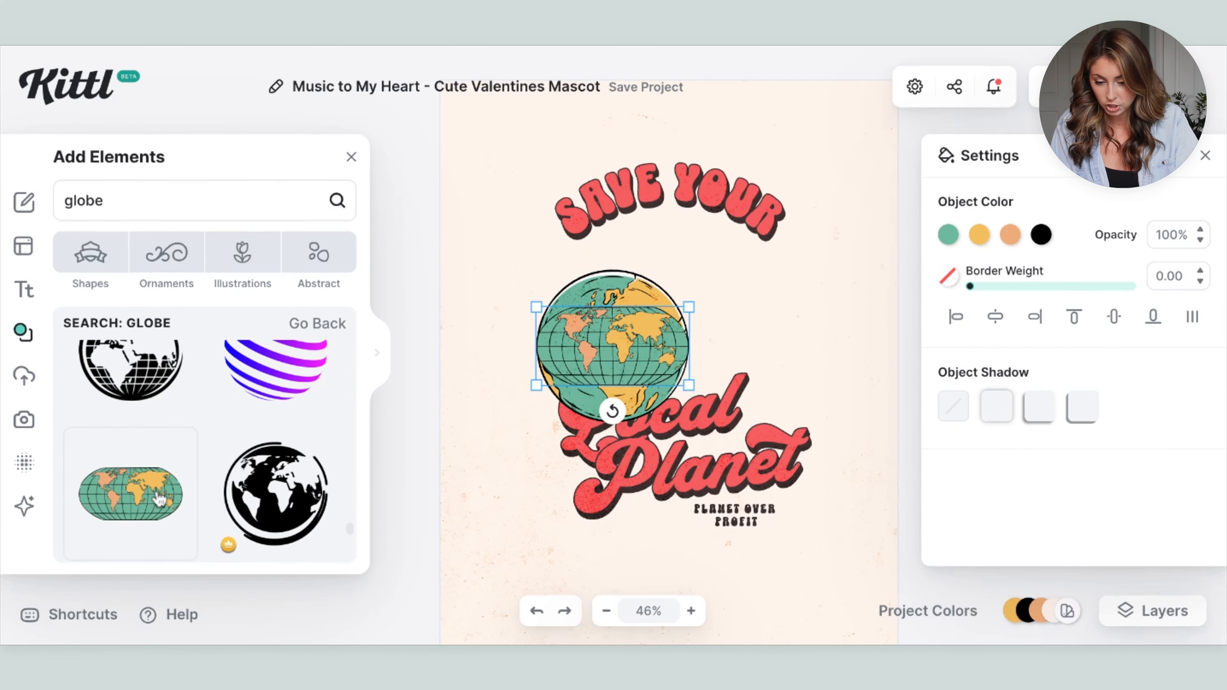
left_click_drag(695, 385, 883, 482)
left_click_drag(524, 505, 511, 540)
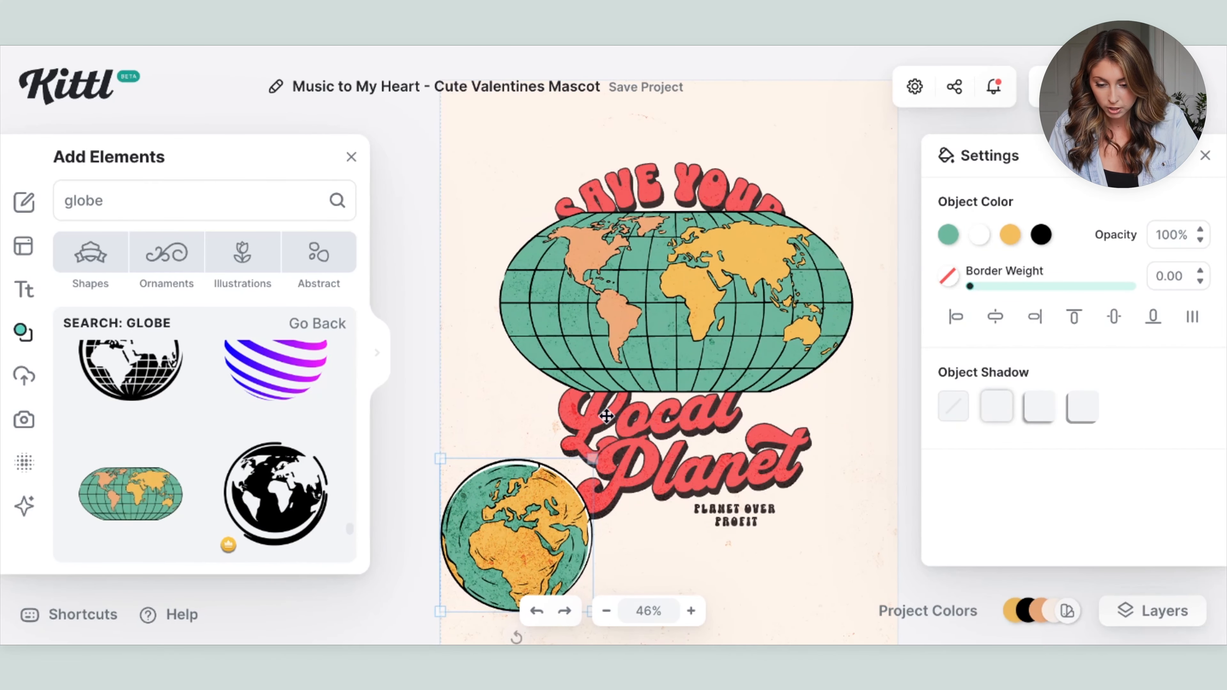
mouse_move(646, 293)
left_mouse_down()
mouse_move(641, 311)
mouse_move(638, 300)
left_mouse_up()
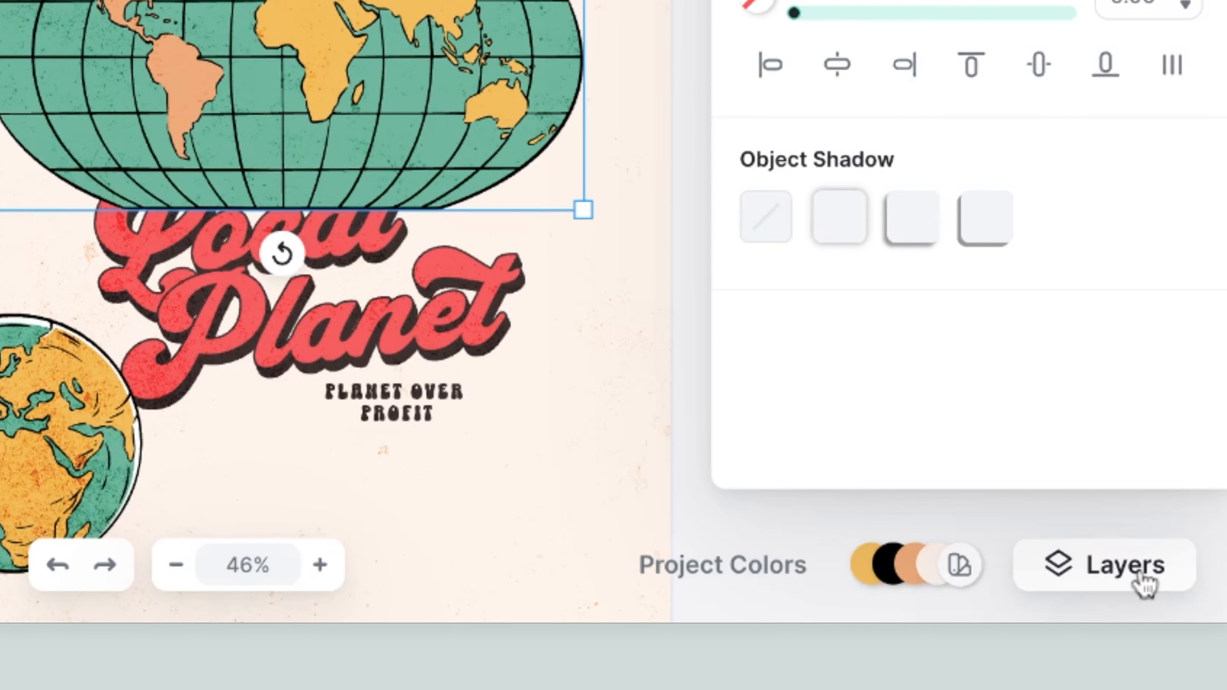
- Reorder the oval world map's layer to sit directly above the Background, behind all the lettering
left_click(1144, 582)
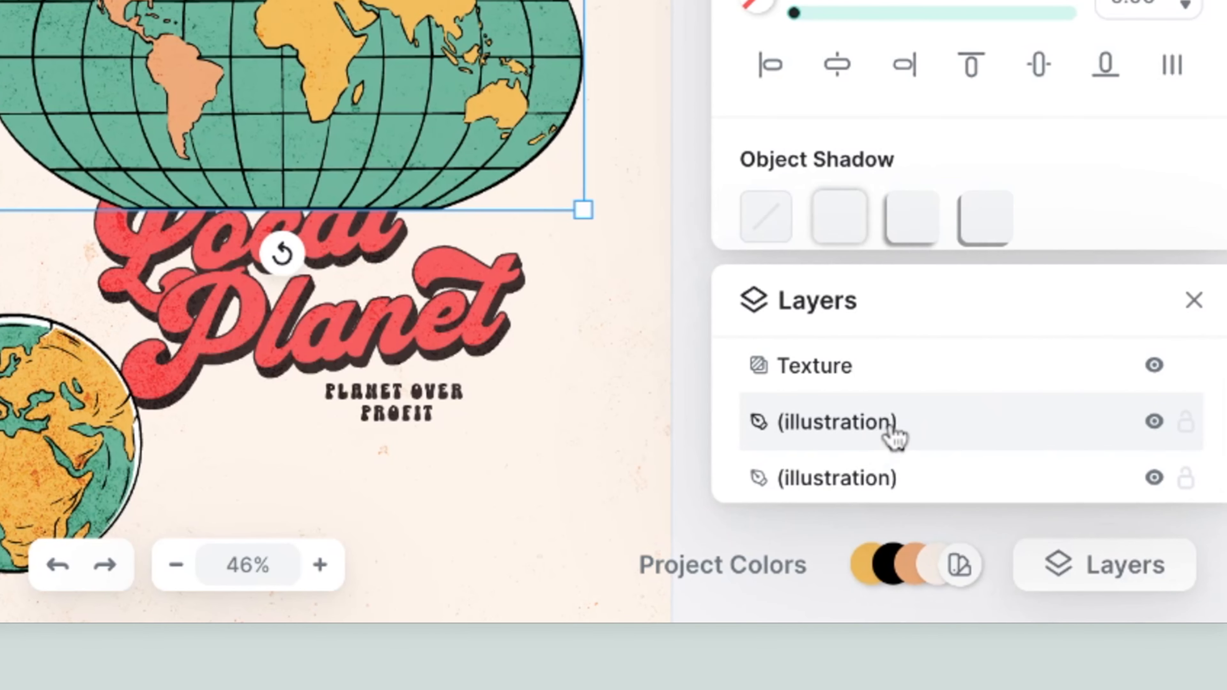
scroll(890, 430, "down", 5)
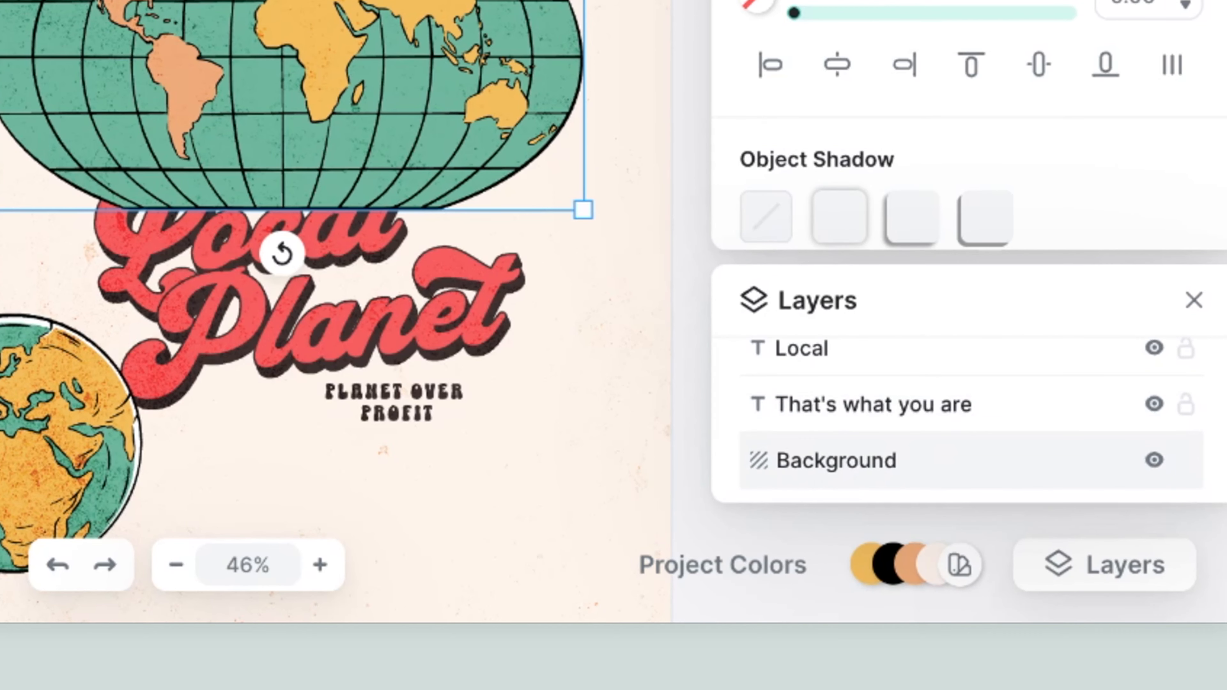
left_click_drag(890, 460, 890, 447)
left_click(599, 459)
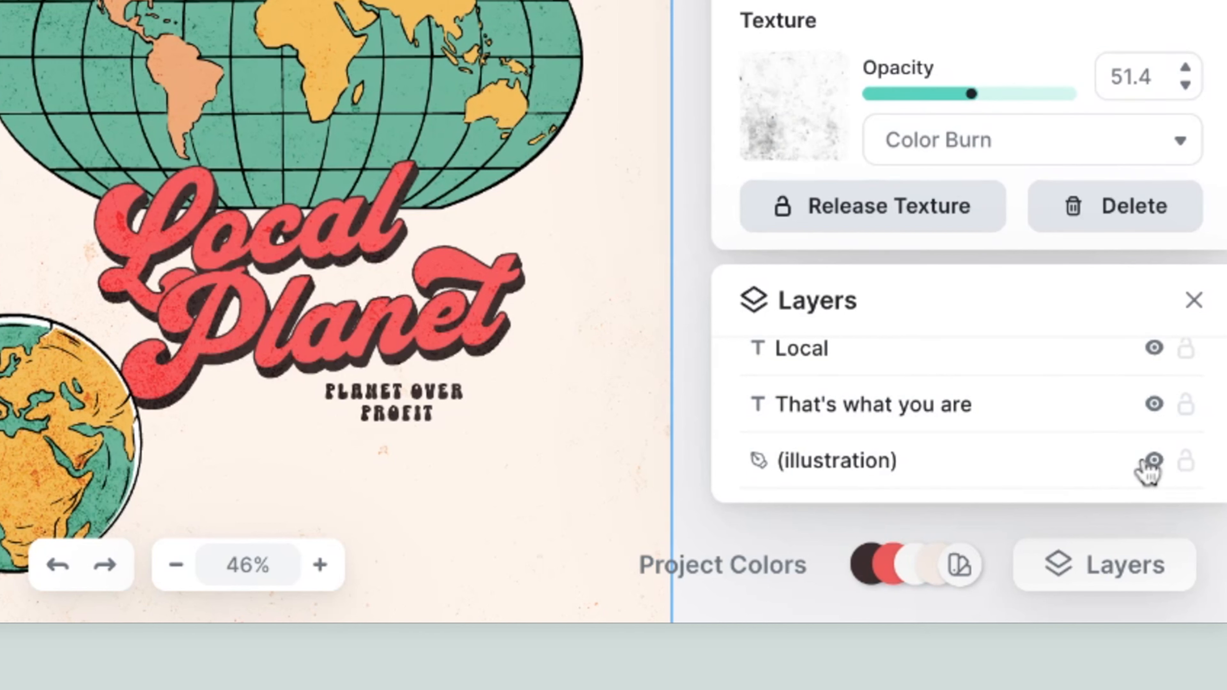
- Hide the oval world map and enlarge the round globe to fill the space between SAVE YOUR and Local Planet
left_click(1154, 460)
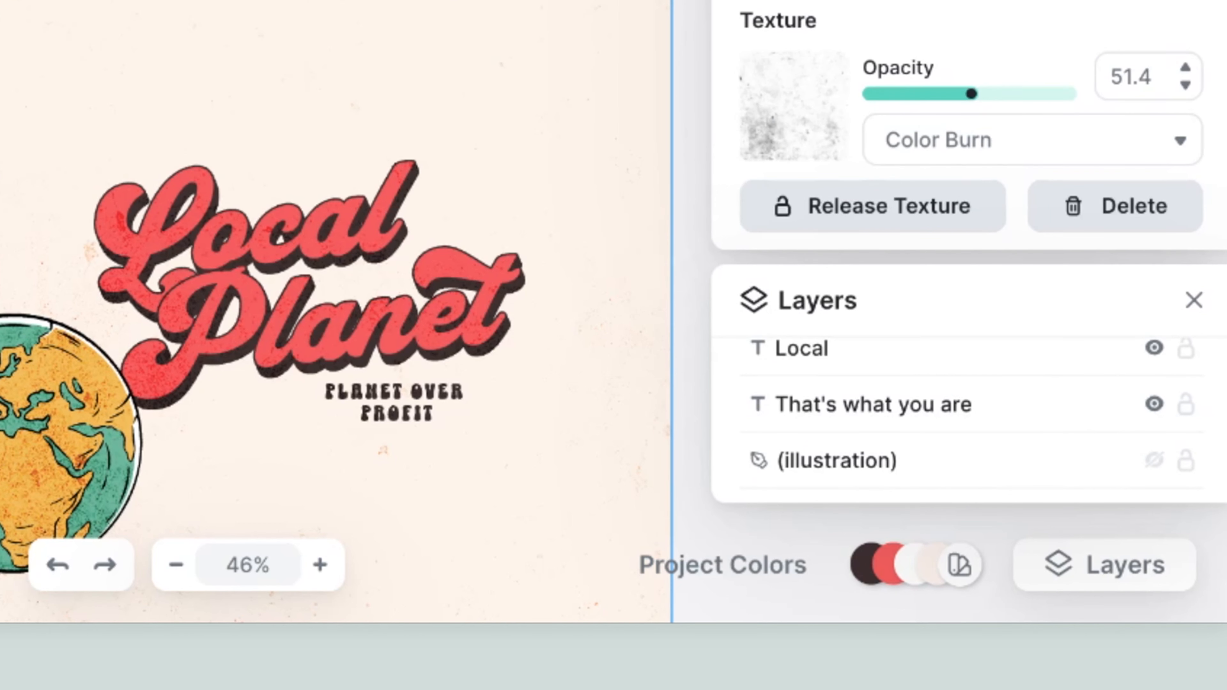
left_click_drag(2, 397, 619, 245)
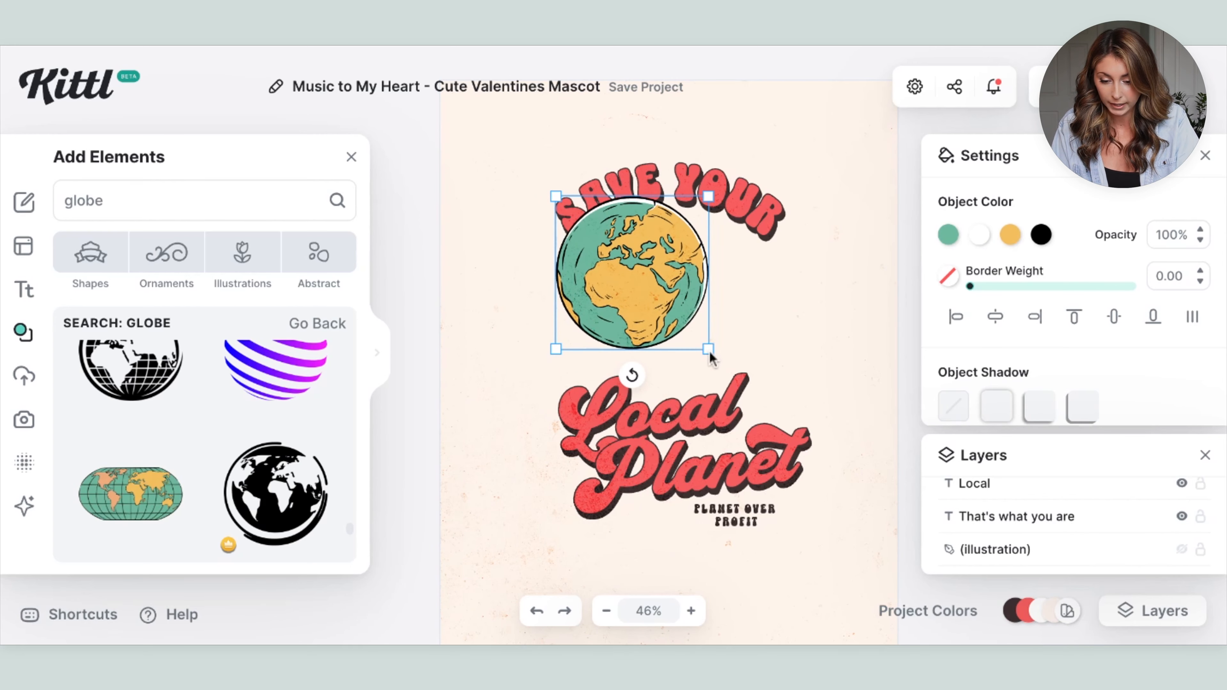
left_click_drag(708, 349, 792, 432)
- Reorder the round globe's layer so it sits behind the SAVE YOUR and Local Planet lettering
scroll(1034, 518, "down", 2)
scroll(1033, 518, "up", 1)
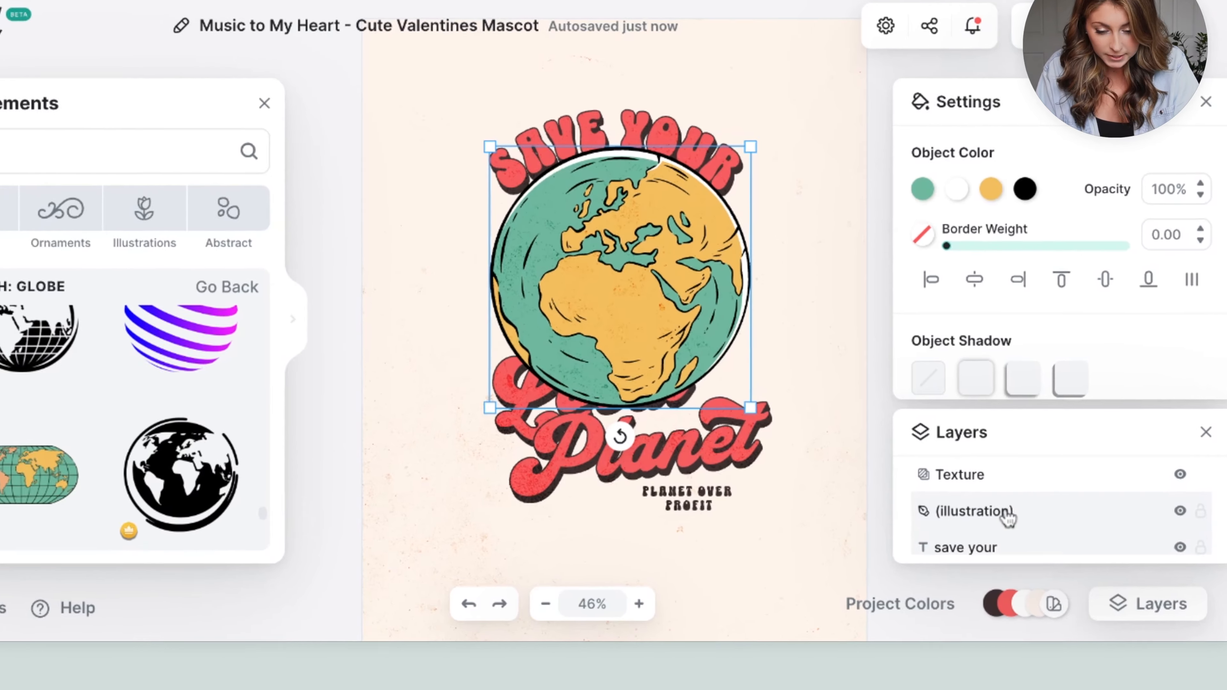
scroll(1020, 529, "down", 1)
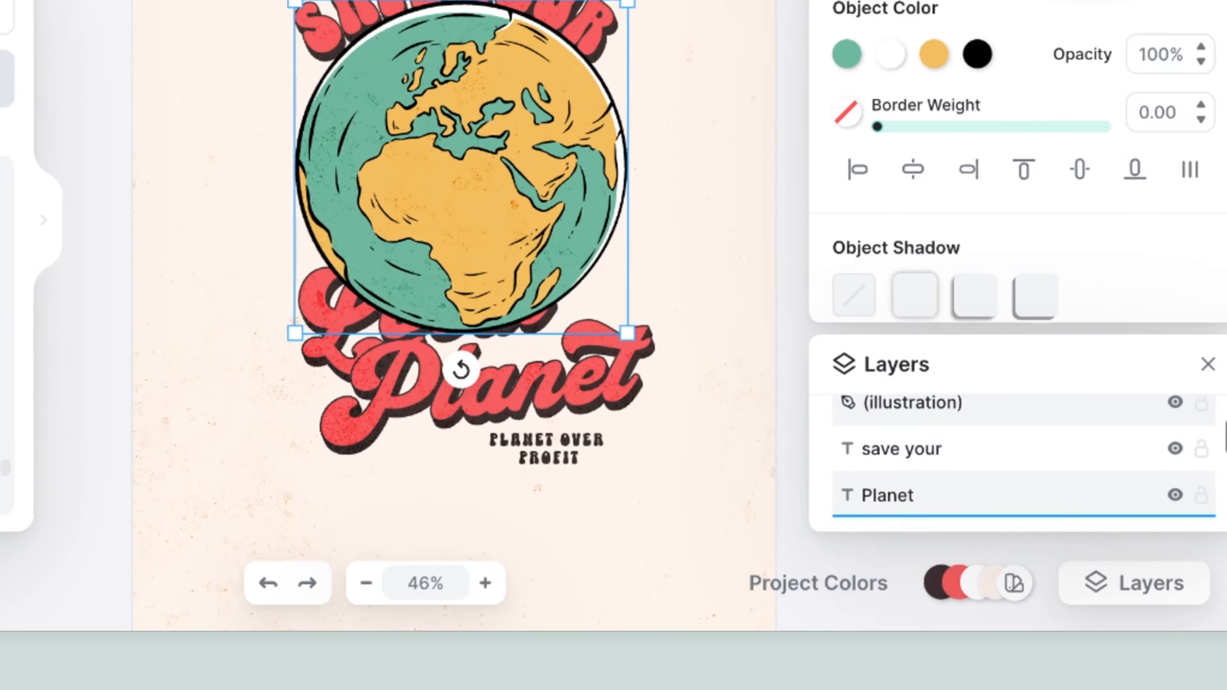
left_click_drag(1039, 513, 1049, 467)
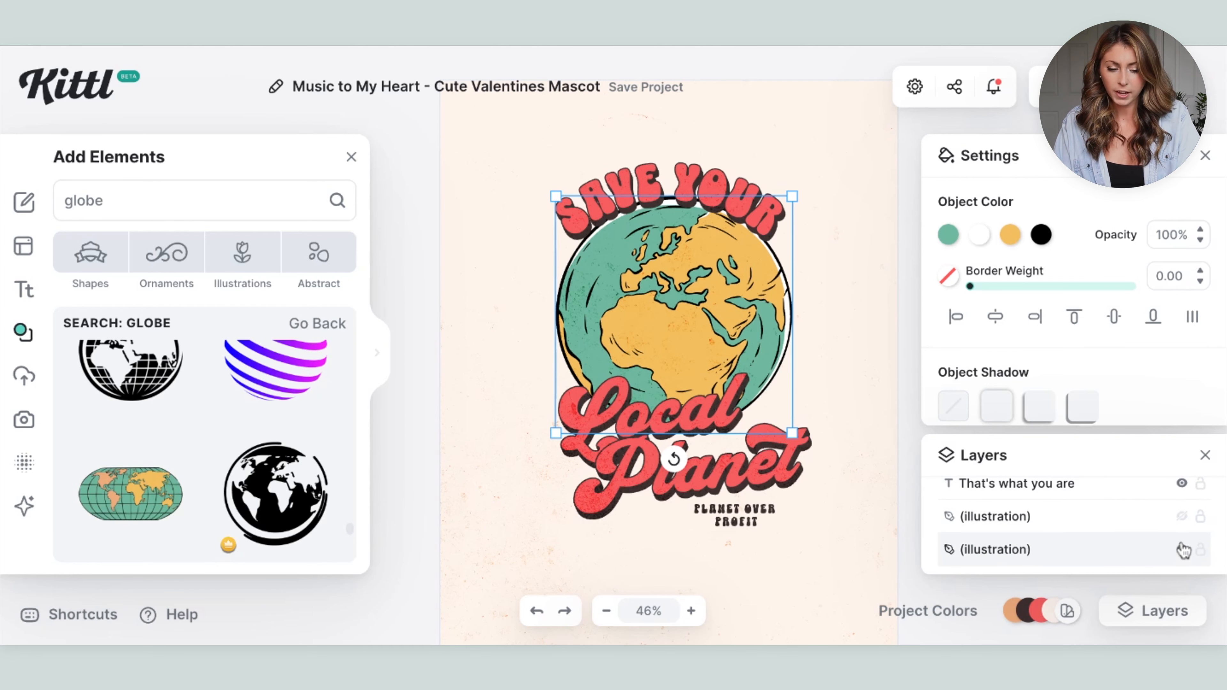
- Show the oval world map again in place of the round globe and delete the round globe
left_click(1181, 550)
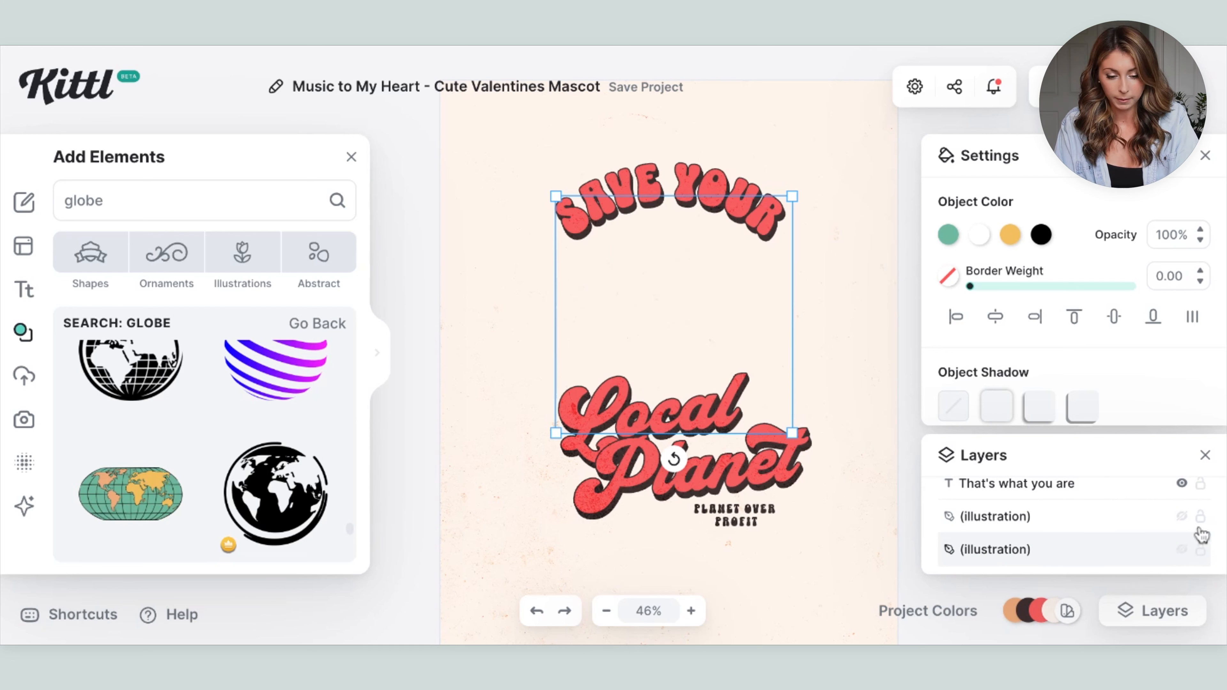
left_click(1182, 517)
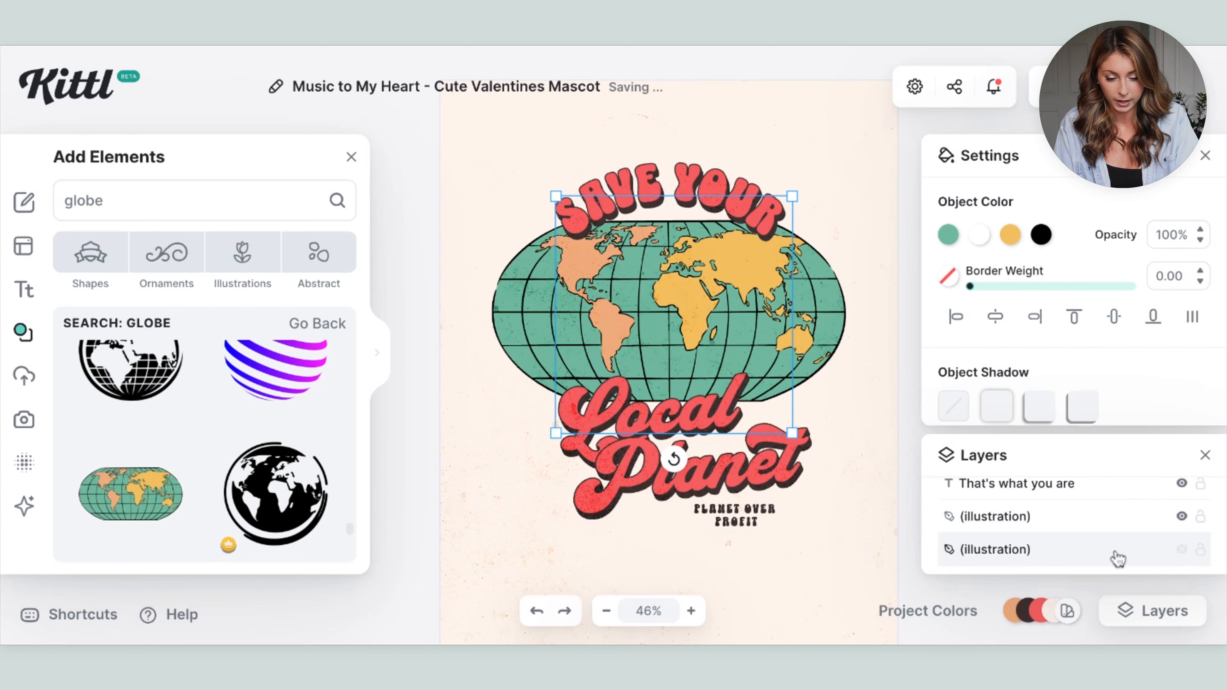
key("Delete")
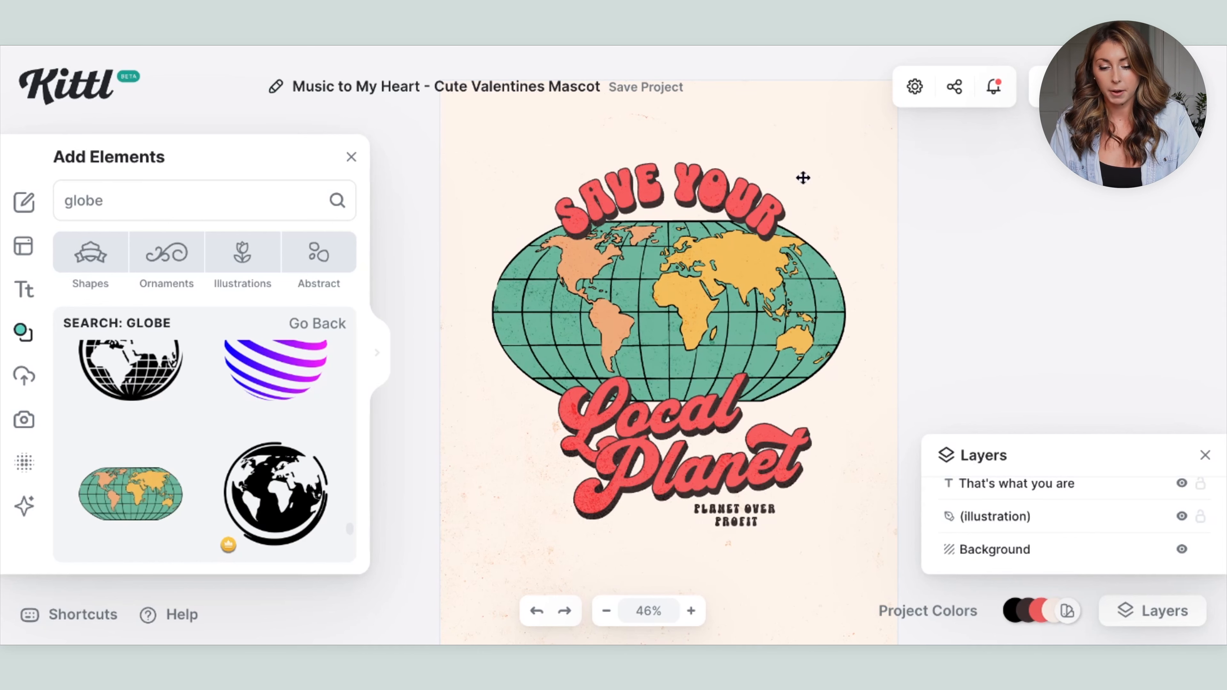
- Remove the Circle transformation from the SAVE YOUR text and keep that text selected
left_click(723, 60)
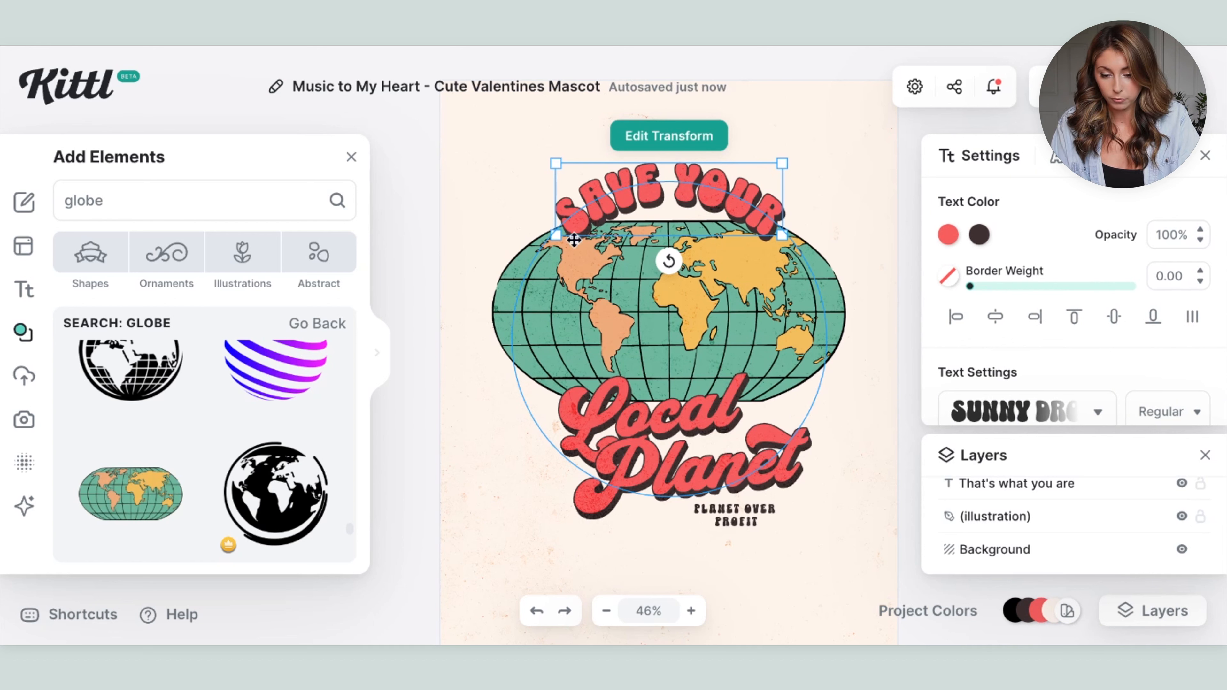
scroll(1028, 361, "down", 4)
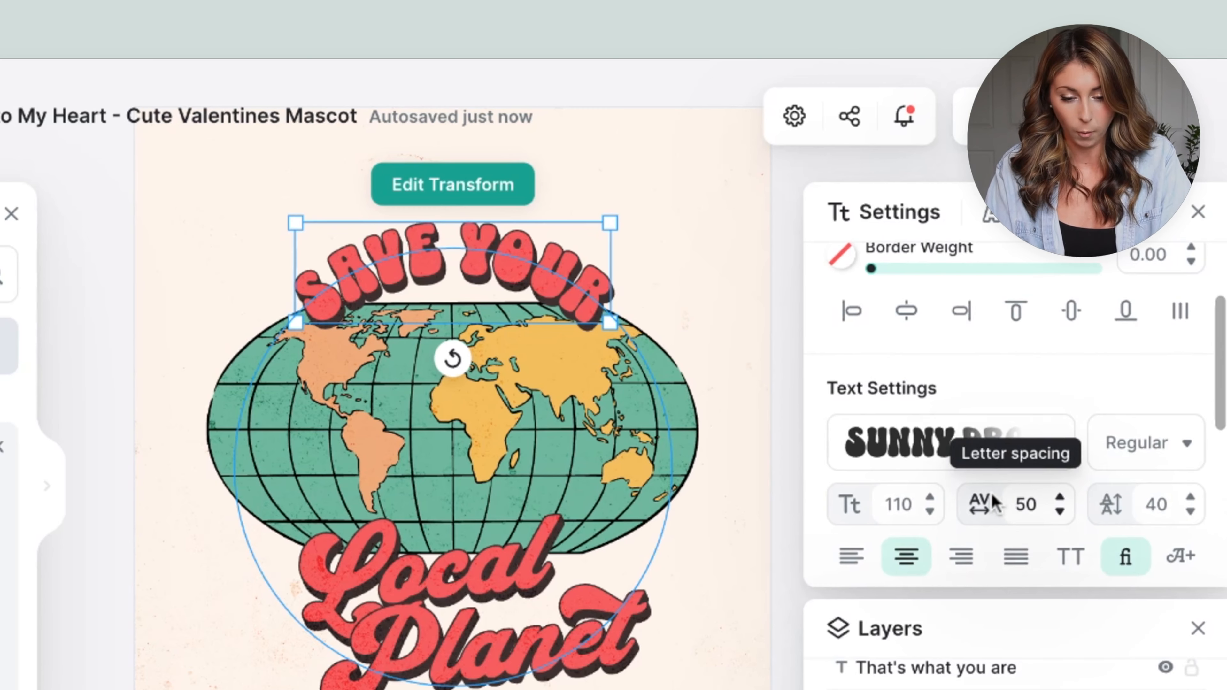
scroll(1009, 415, "down", 3)
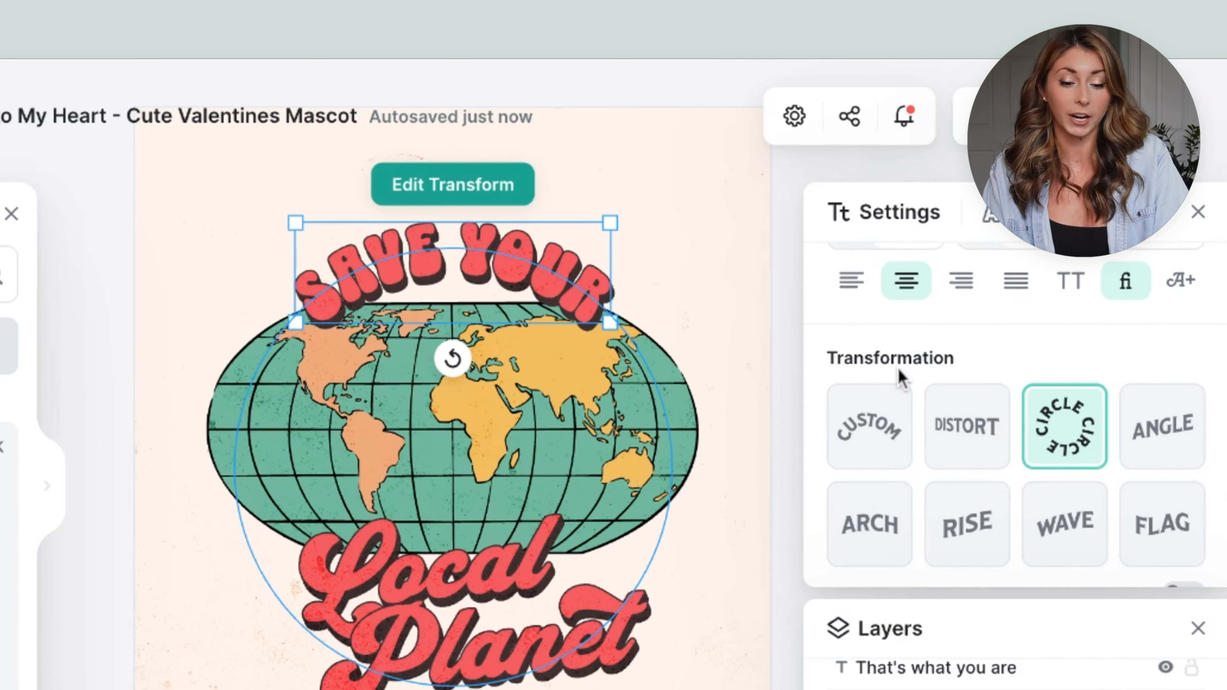
left_click(1093, 454)
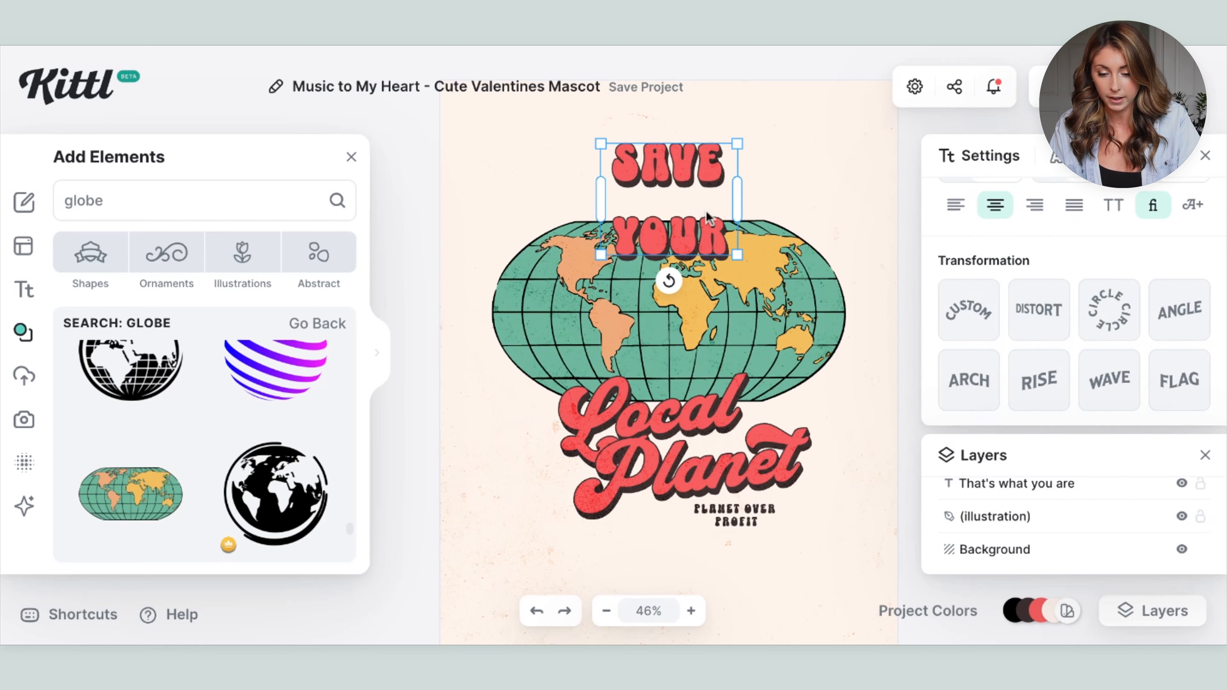
left_click(631, 224)
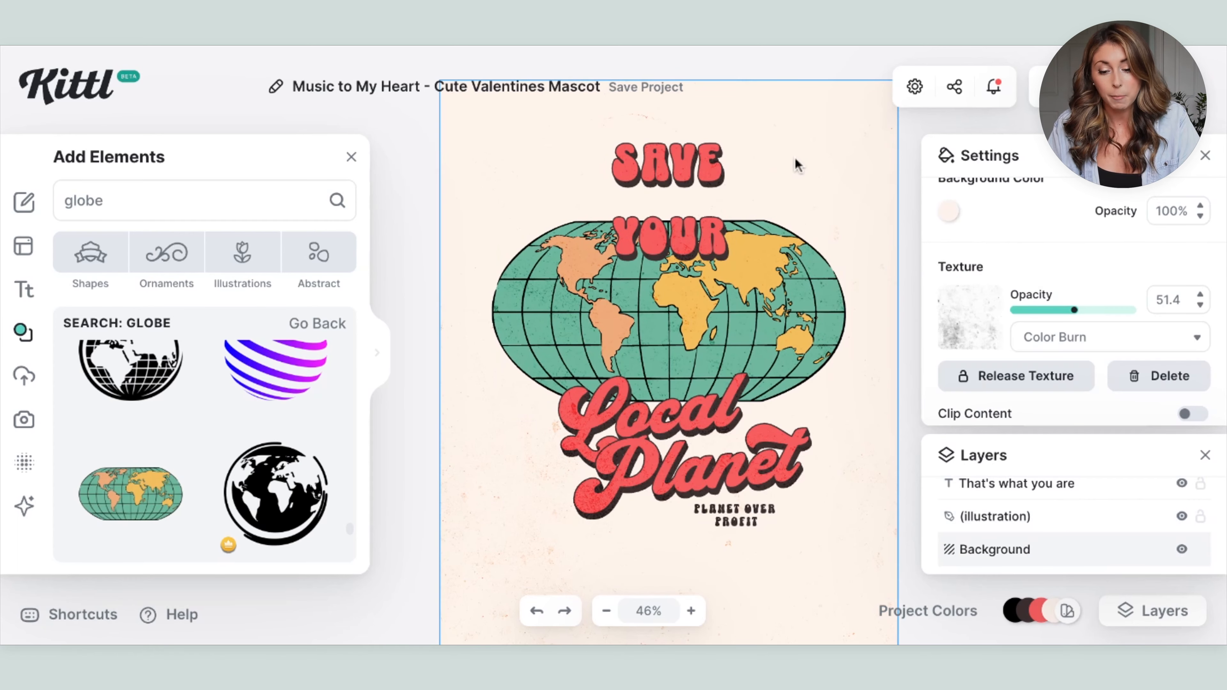
left_click(699, 162)
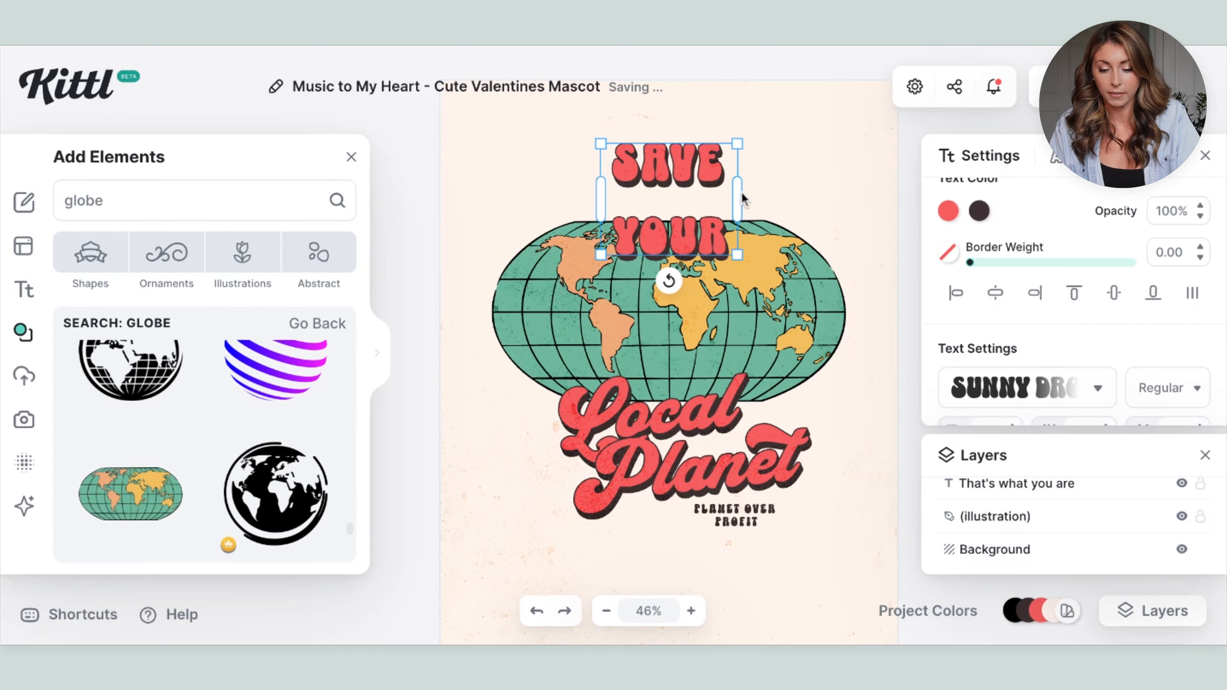
- Fit SAVE YOUR on one line, center it above the world map, and change its typeface to Alfa Slab One
left_click_drag(742, 194, 855, 198)
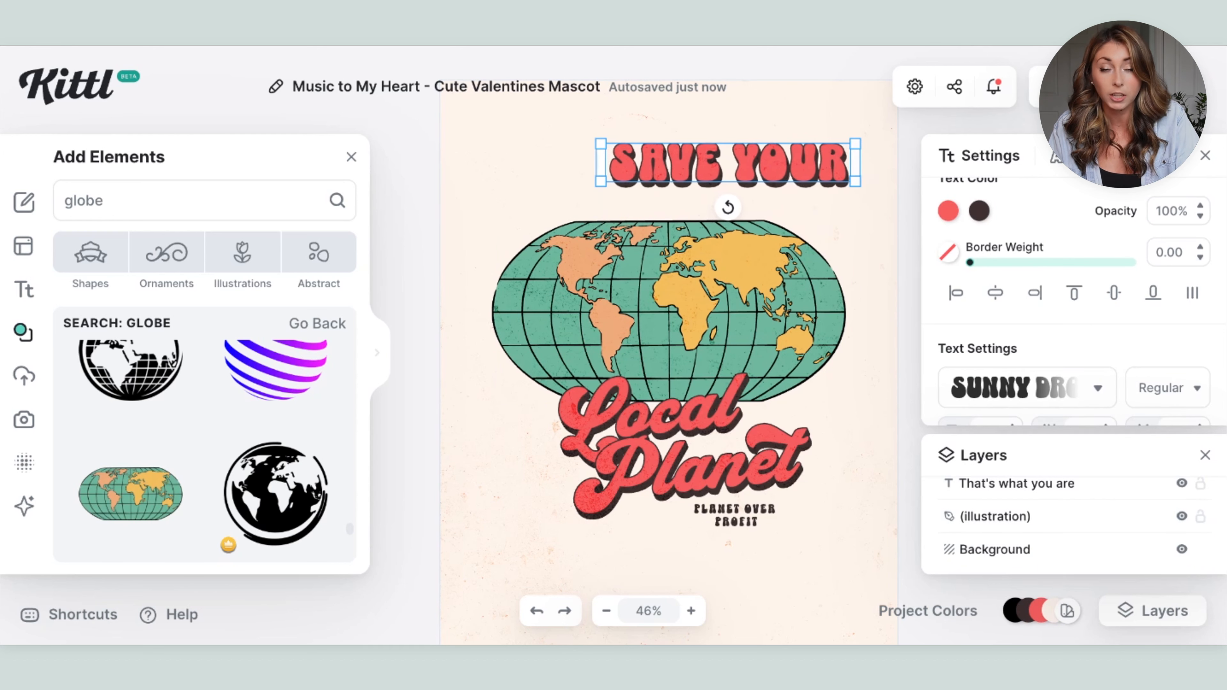
left_click_drag(676, 180, 623, 209)
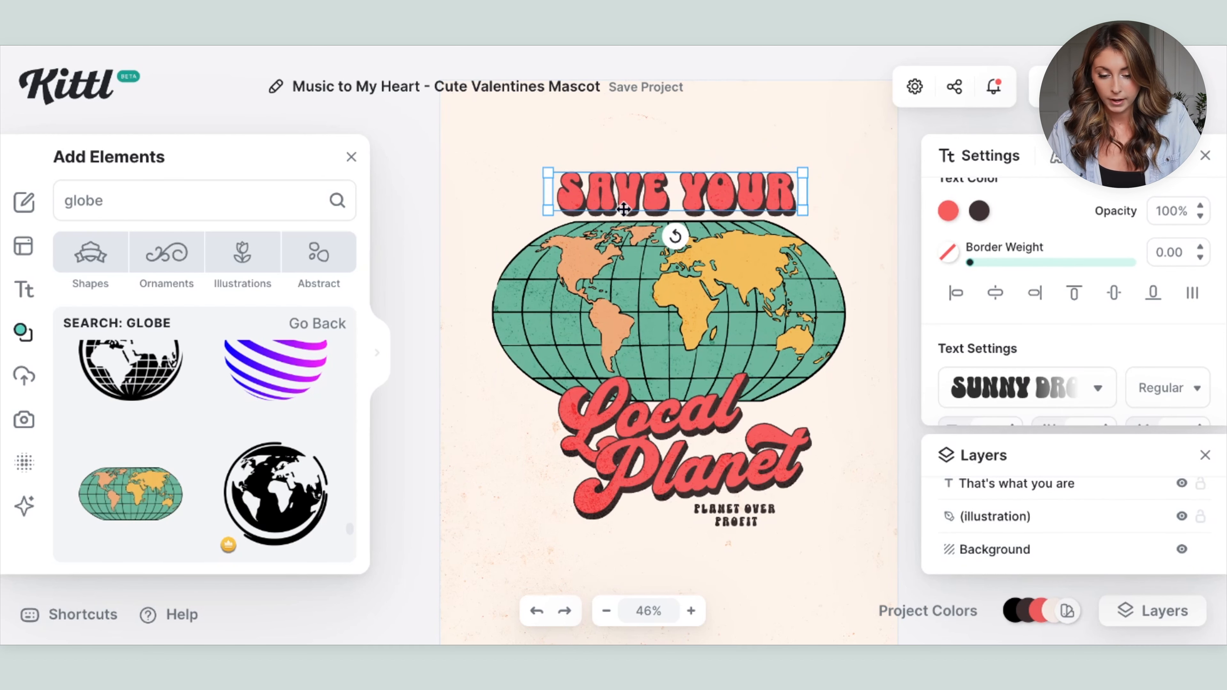
left_click(1035, 400)
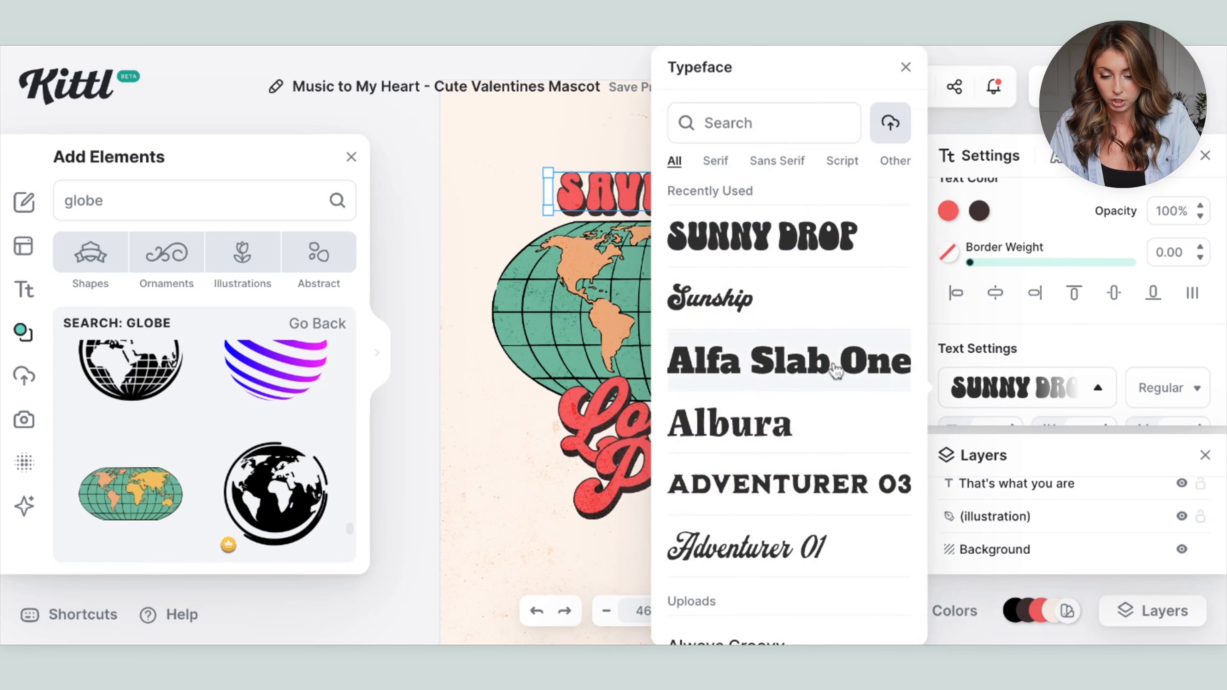
left_click(828, 374)
left_click(464, 314)
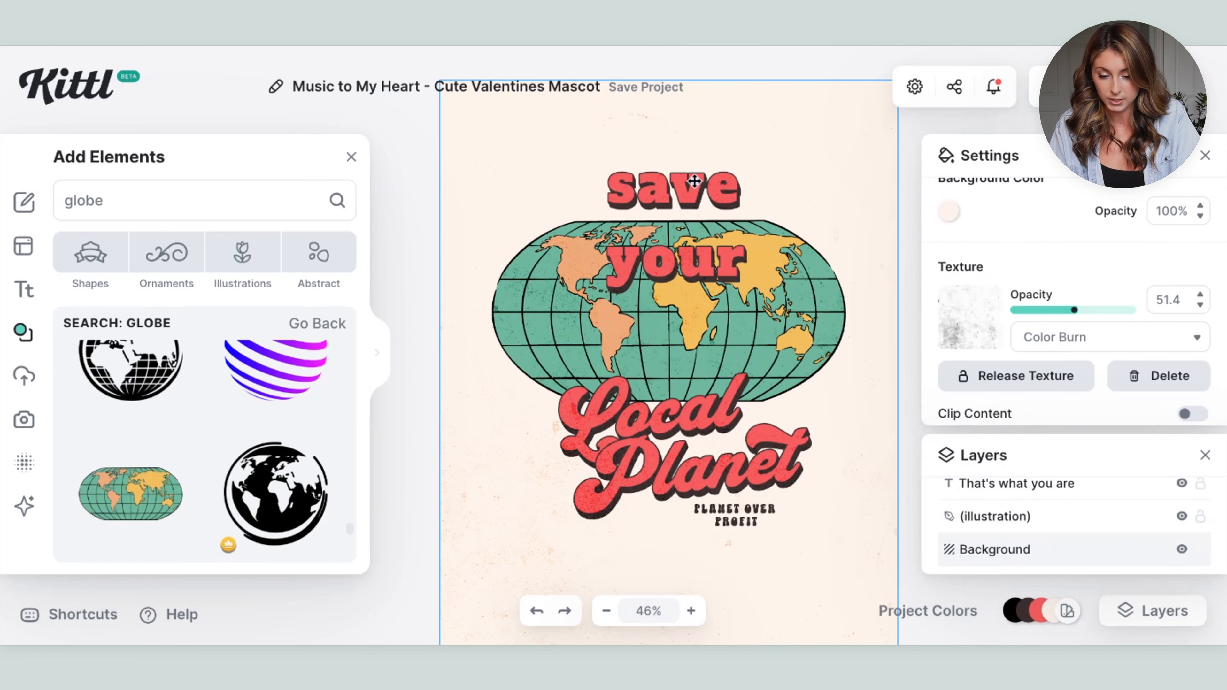
- Retype the heading in capitals as SAVE YOUR and widen its text box so it stays on one line centered above the map
left_click_drag(694, 181, 673, 180)
left_click_drag(764, 222, 852, 223)
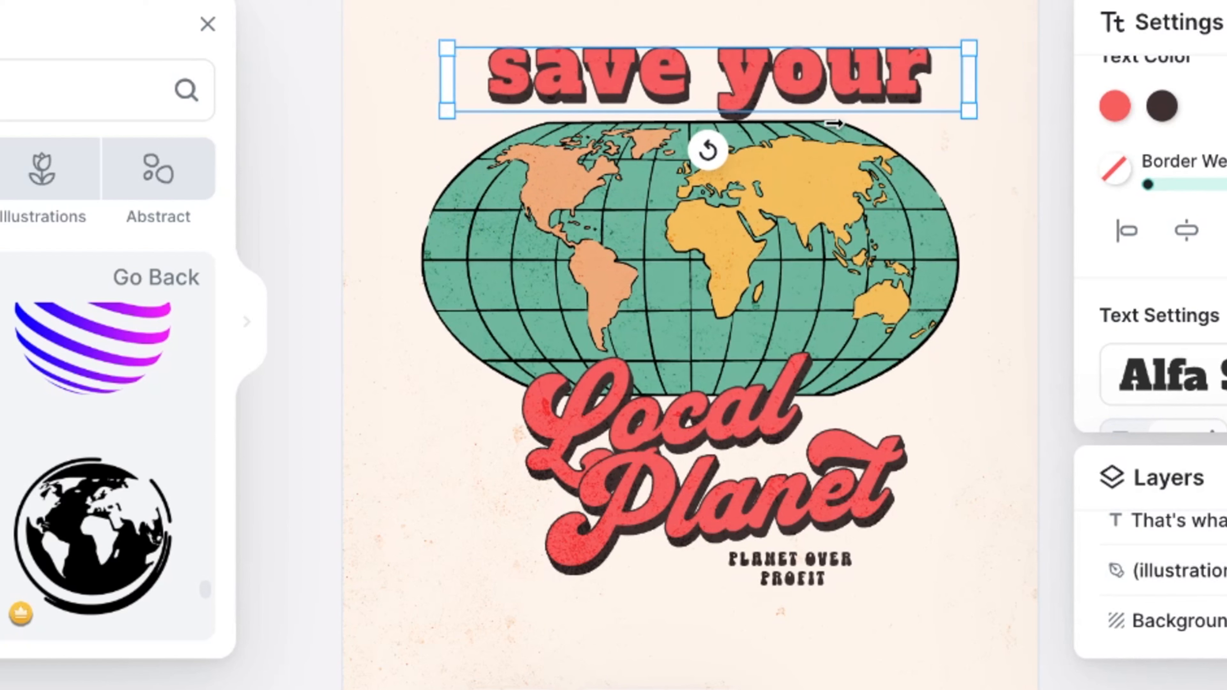
double_click(759, 103)
type("SAVE YOUR")
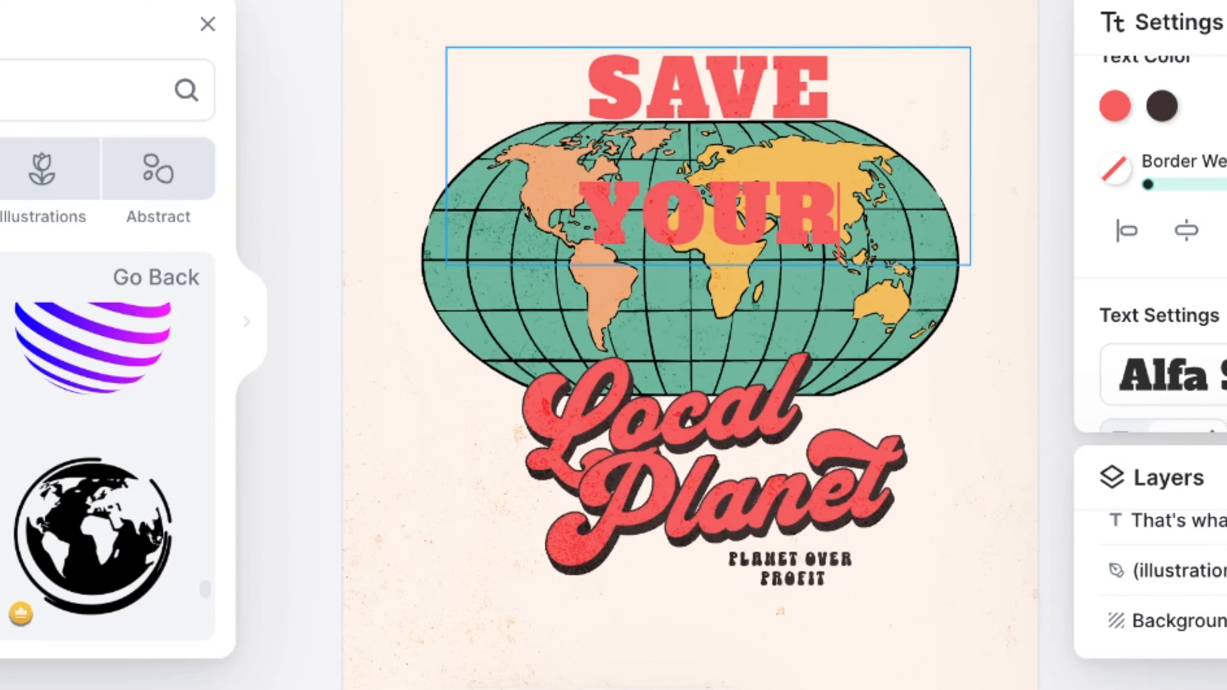
key("Escape")
left_click_drag(970, 156, 1100, 143)
left_click_drag(923, 60, 849, 48)
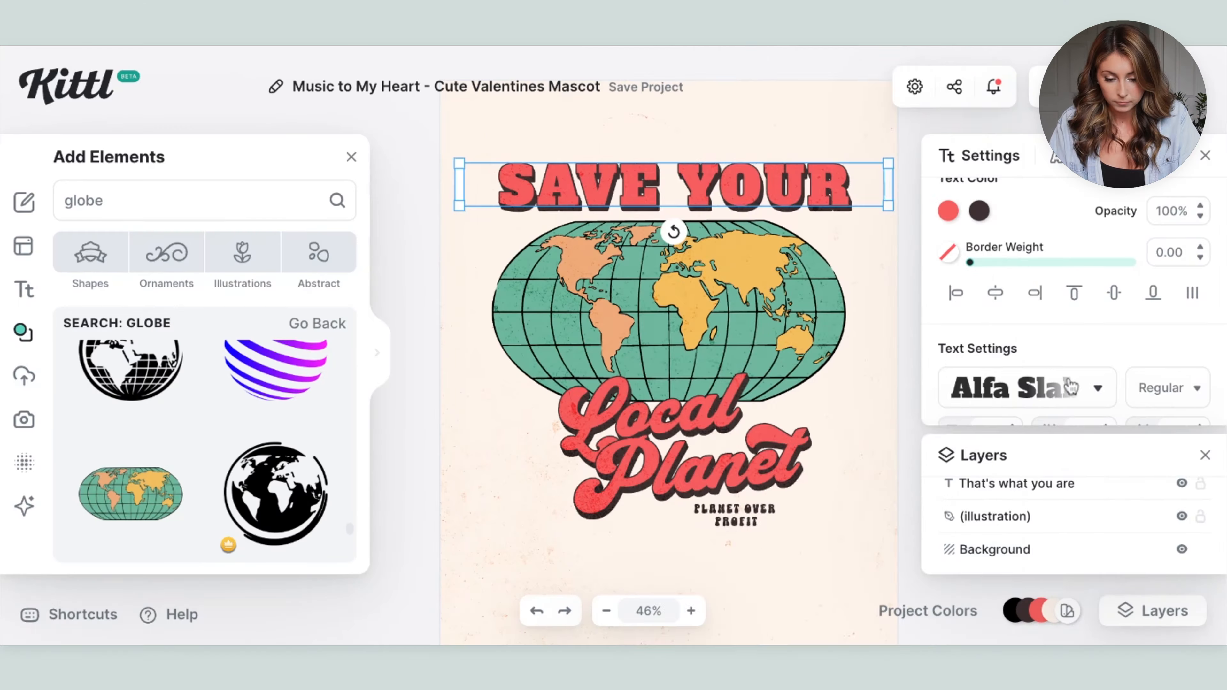
- Try the Albura typeface on the SAVE YOUR text and then change it to Anton
left_click(1174, 374)
scroll(879, 362, "down", 6)
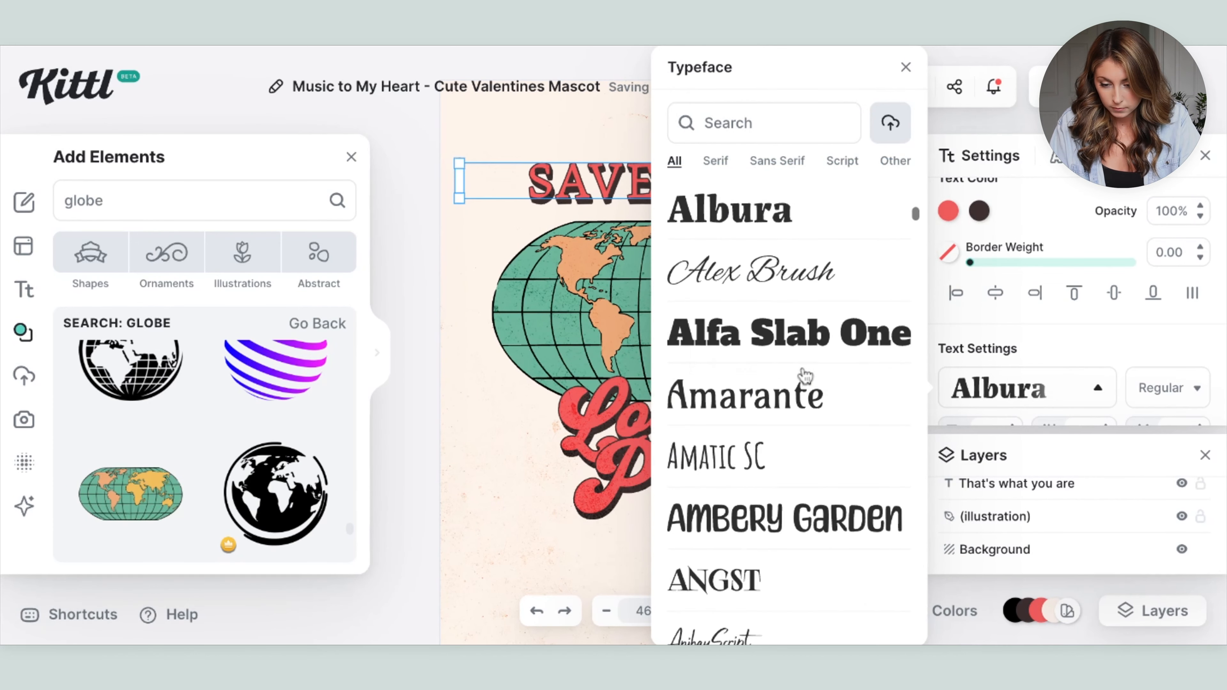
scroll(802, 368, "down", 5)
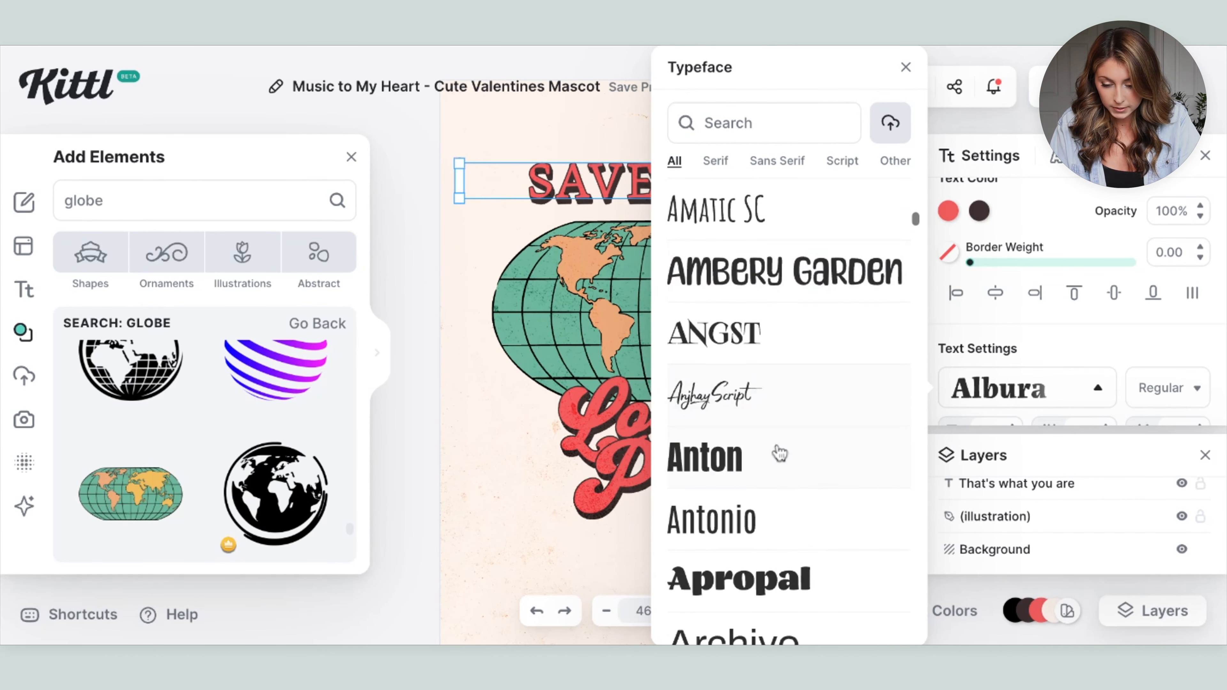
left_click(778, 456)
left_click(497, 467)
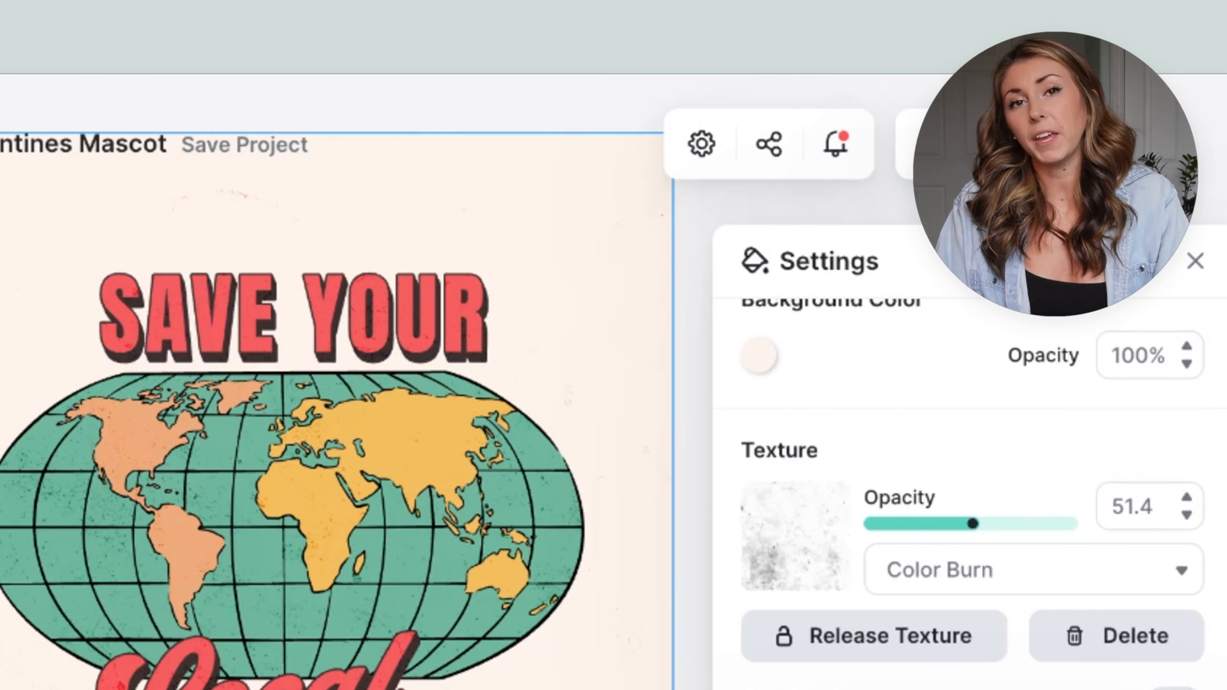
- Change the SAVE YOUR text's fill color from red to off-white (f9f3ee)
left_click(326, 314)
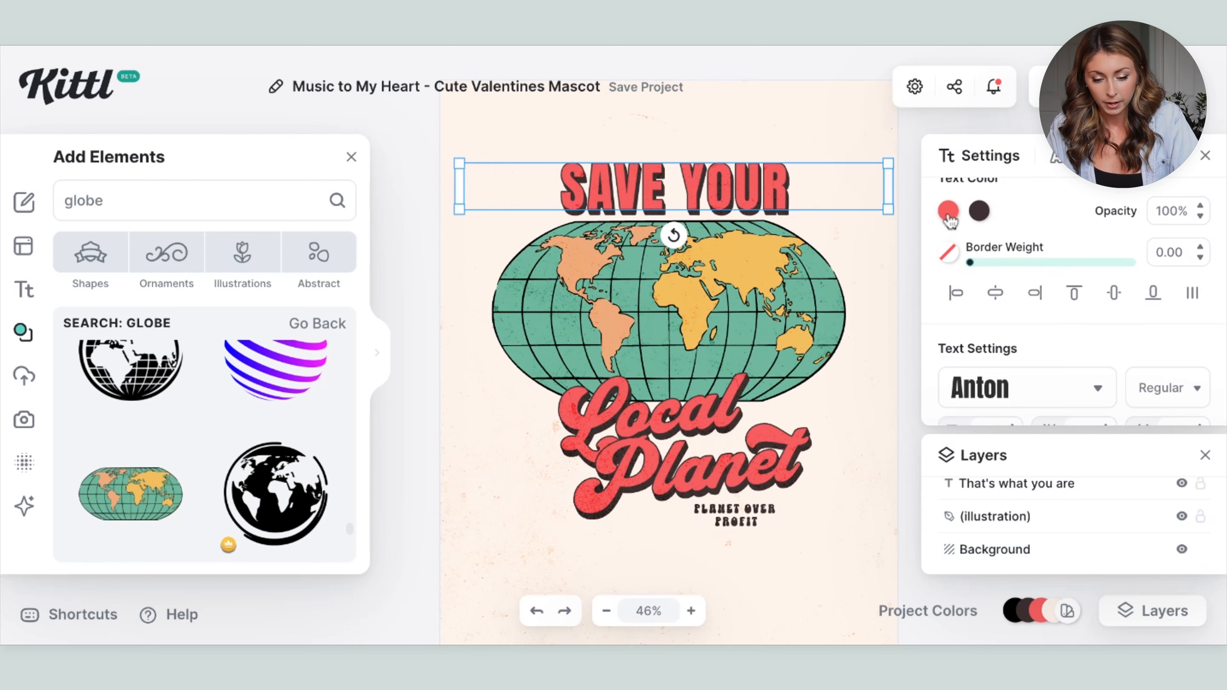
left_click(950, 220)
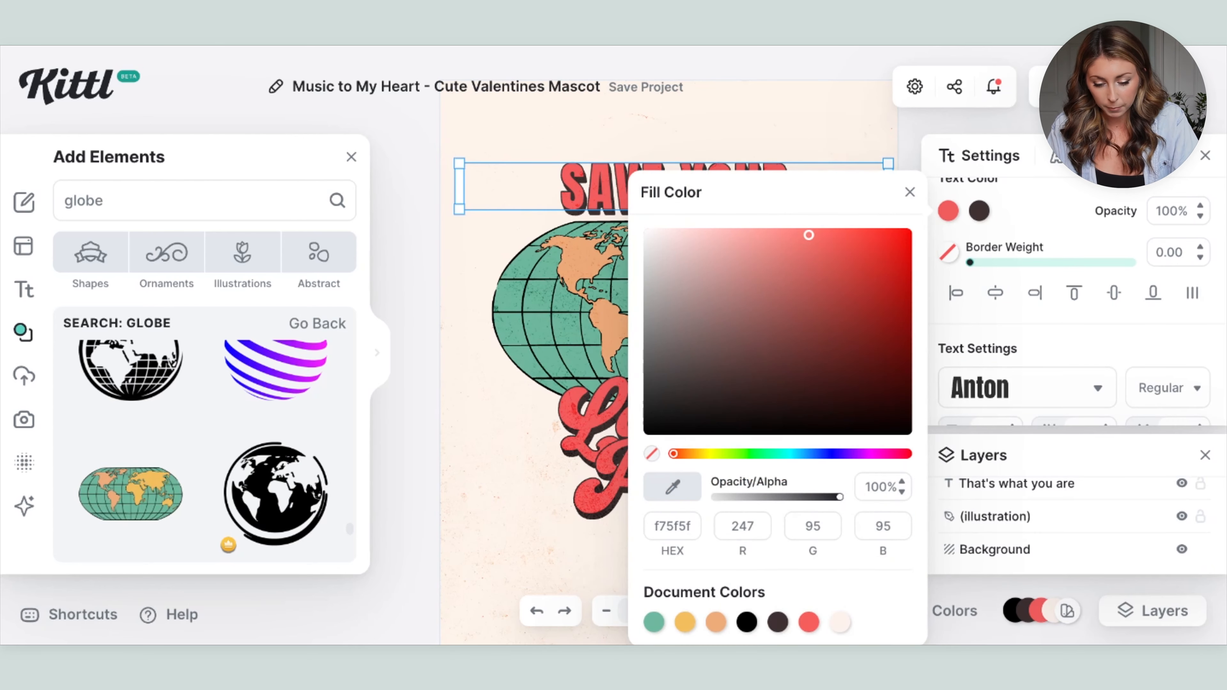
left_click(839, 622)
left_click(697, 301)
left_click_drag(698, 301, 658, 233)
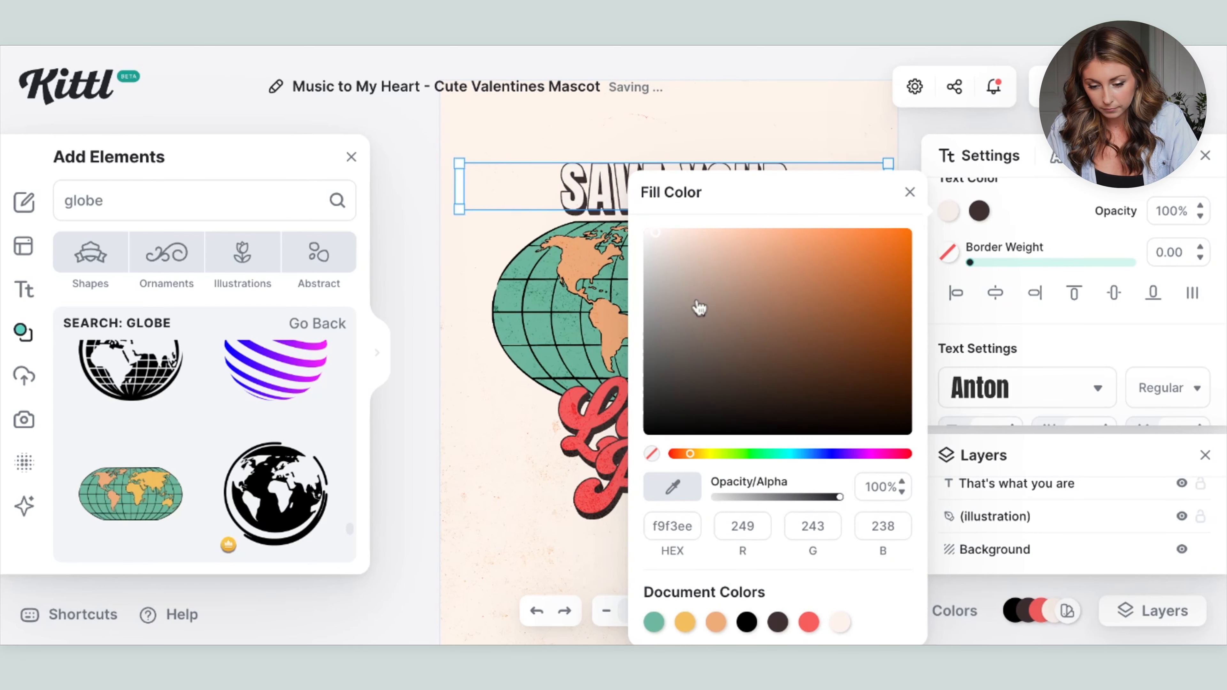
left_click(433, 345)
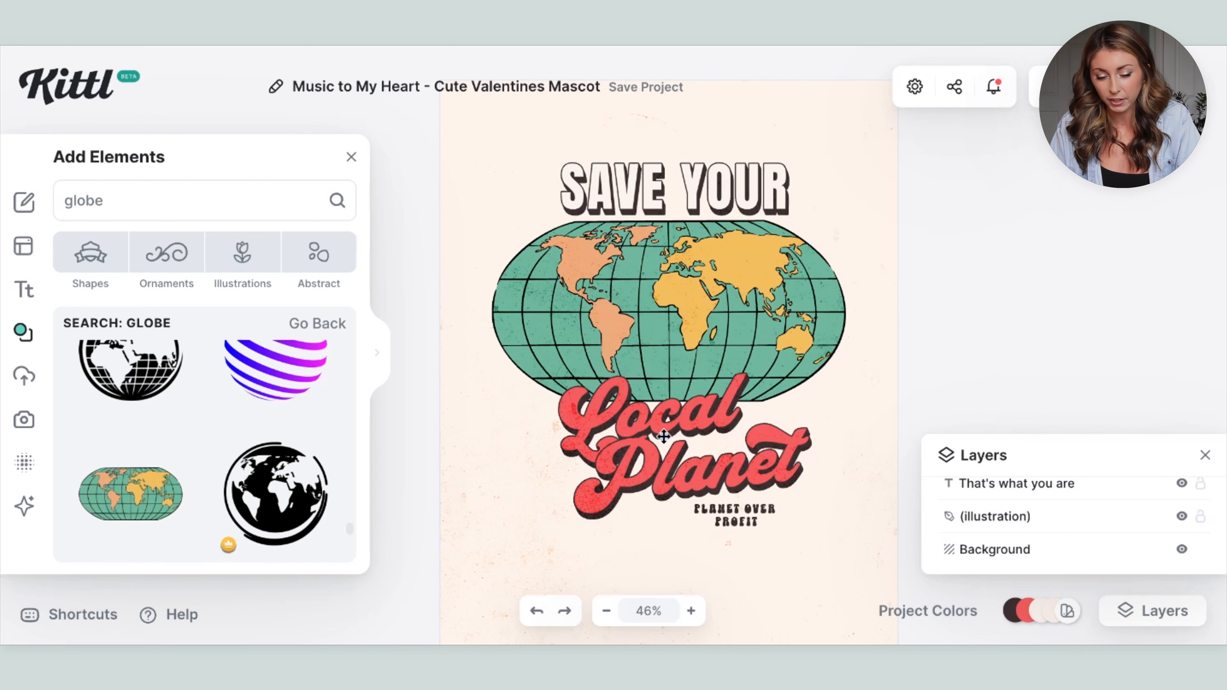
- Select both Local and Planet texts and recolor their red fill with the pale cream document color
left_click(674, 426)
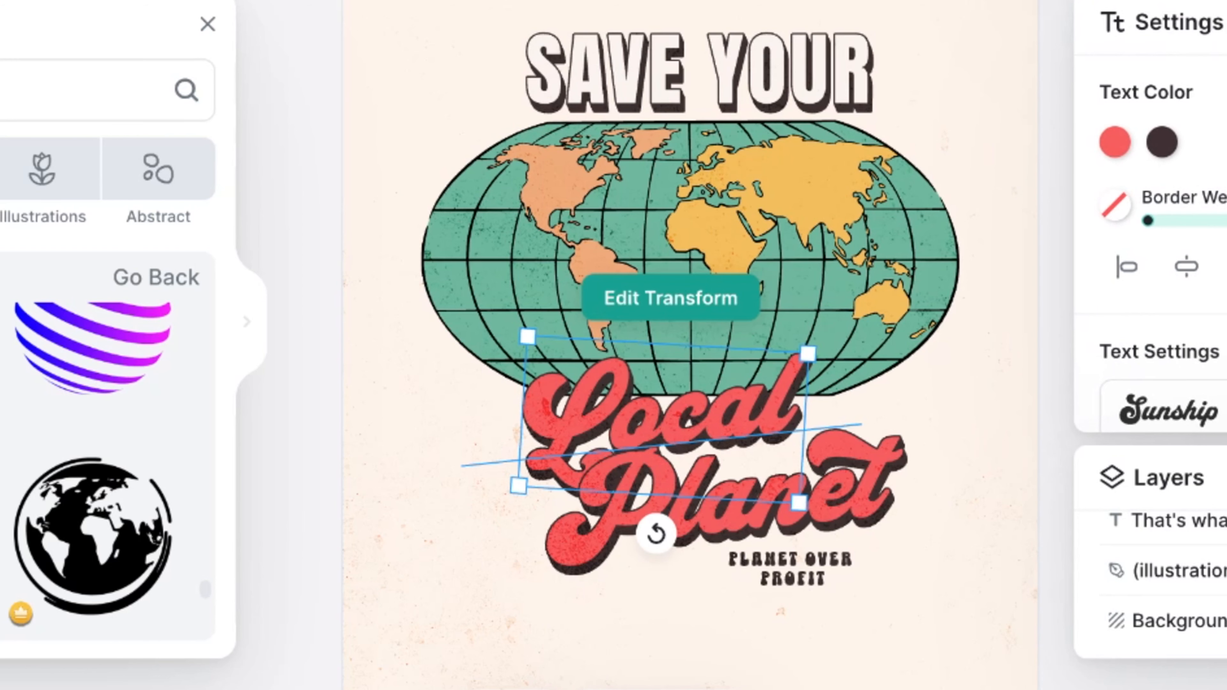
left_click(888, 473)
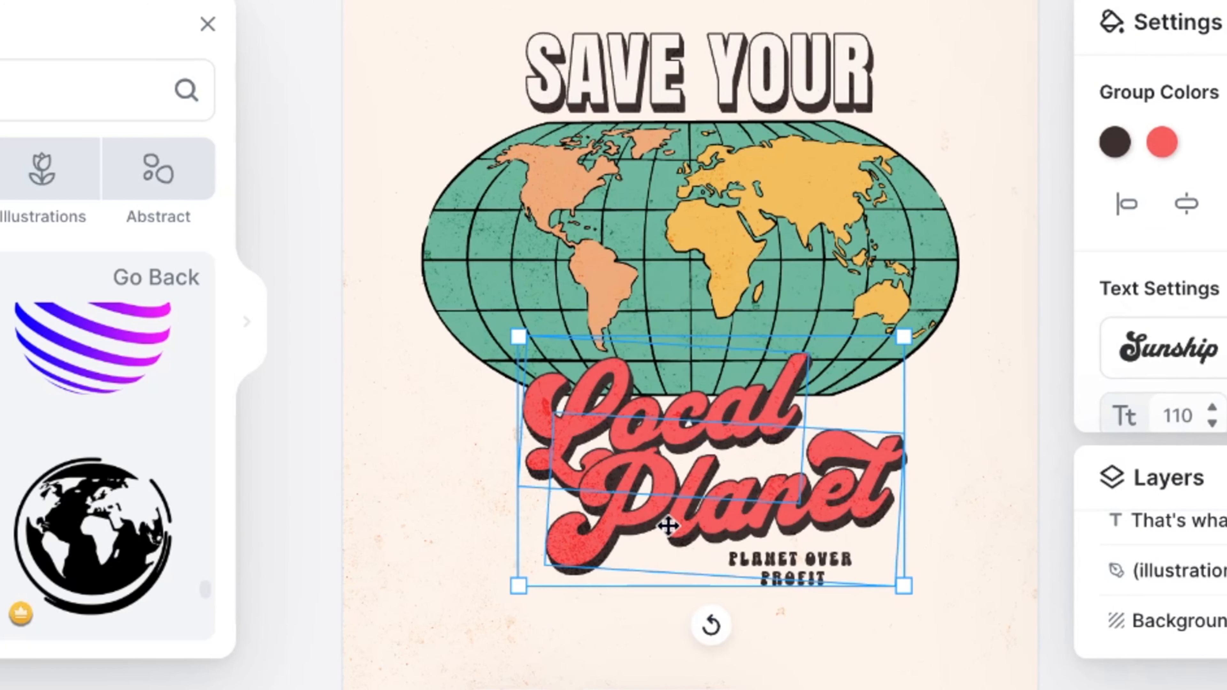
left_click(1162, 141)
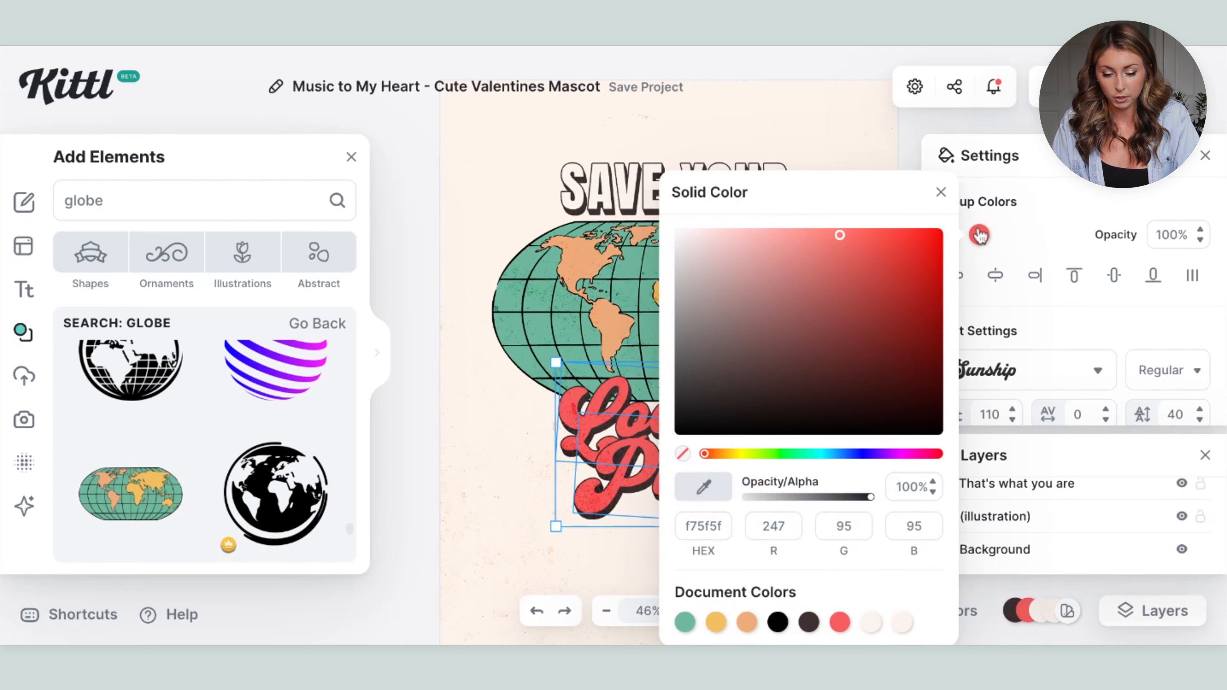
left_click(901, 622)
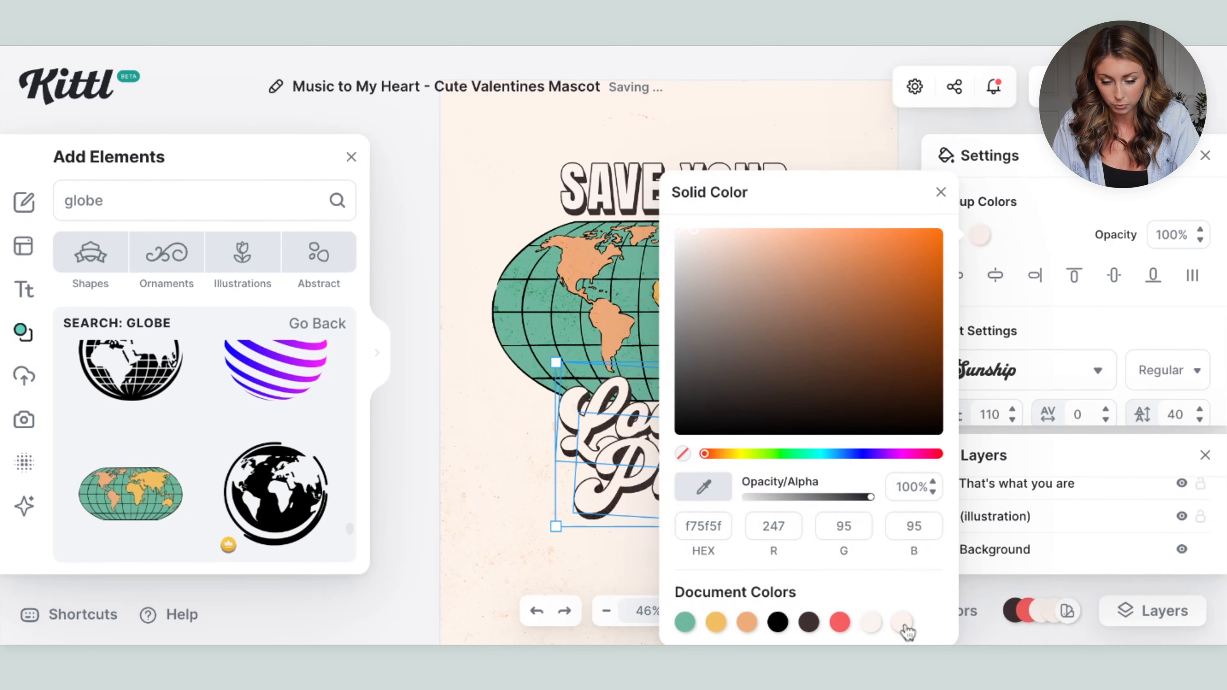
left_click(526, 502)
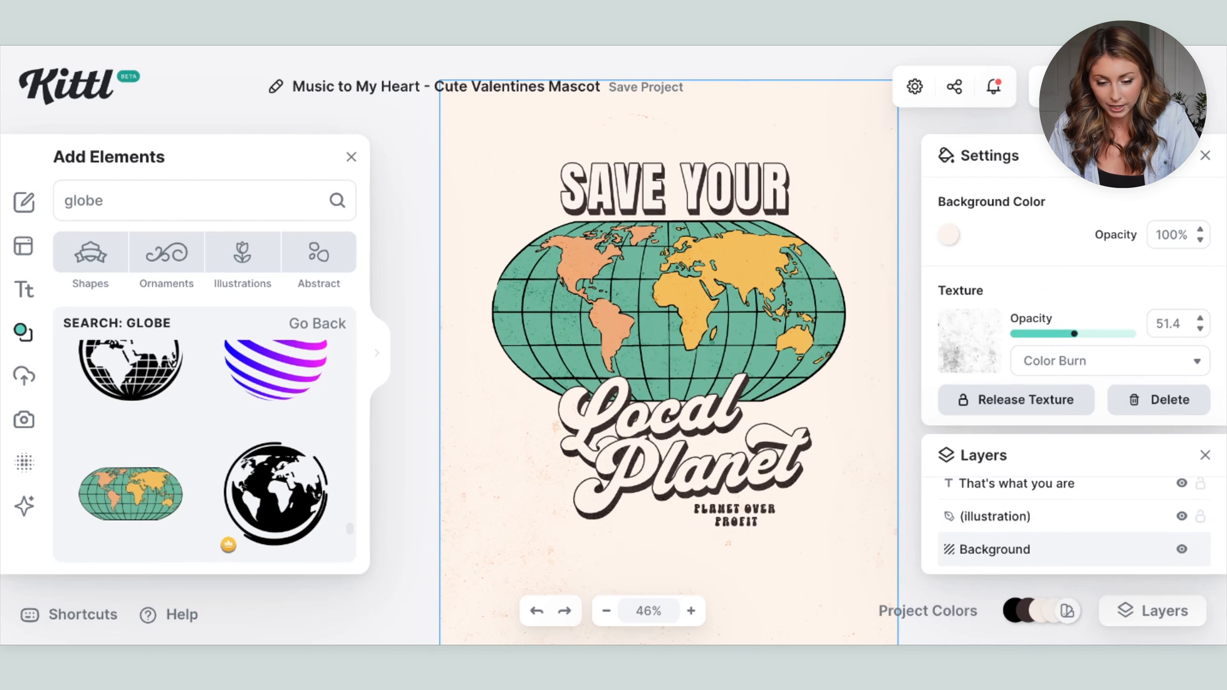
- Set the background color to brown (8e725b) and turn on Clip Content for the background's texture
left_click(950, 237)
left_click(743, 300)
left_click(745, 306)
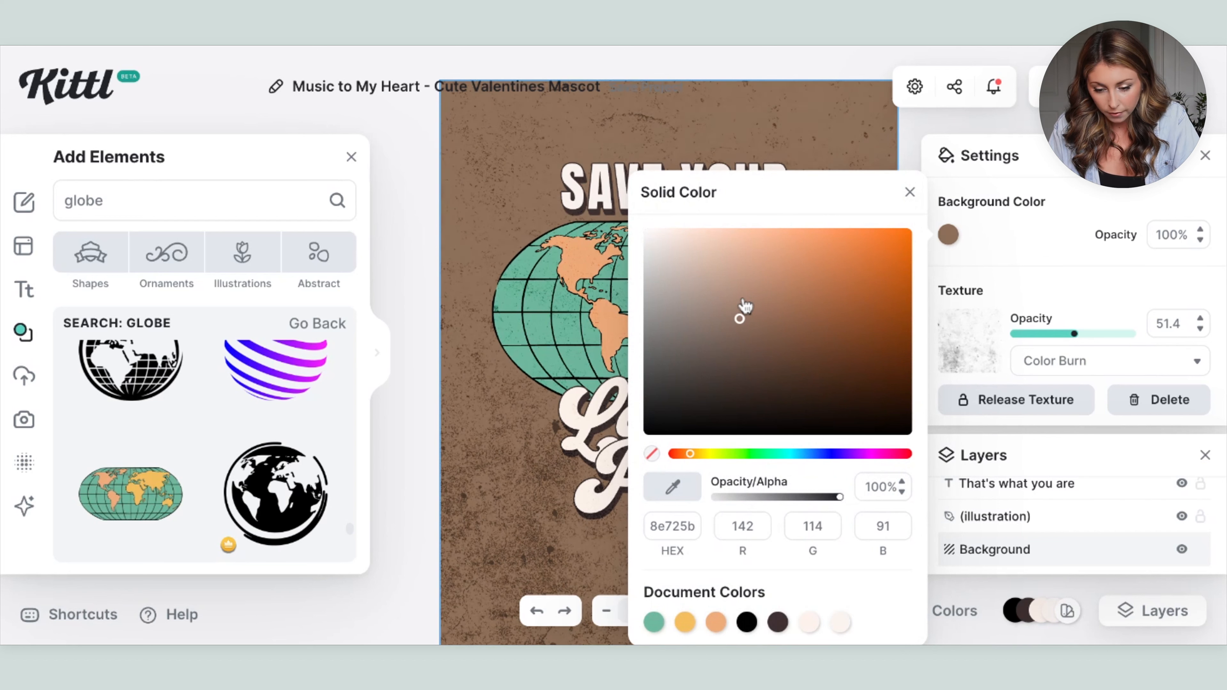
left_click(470, 294)
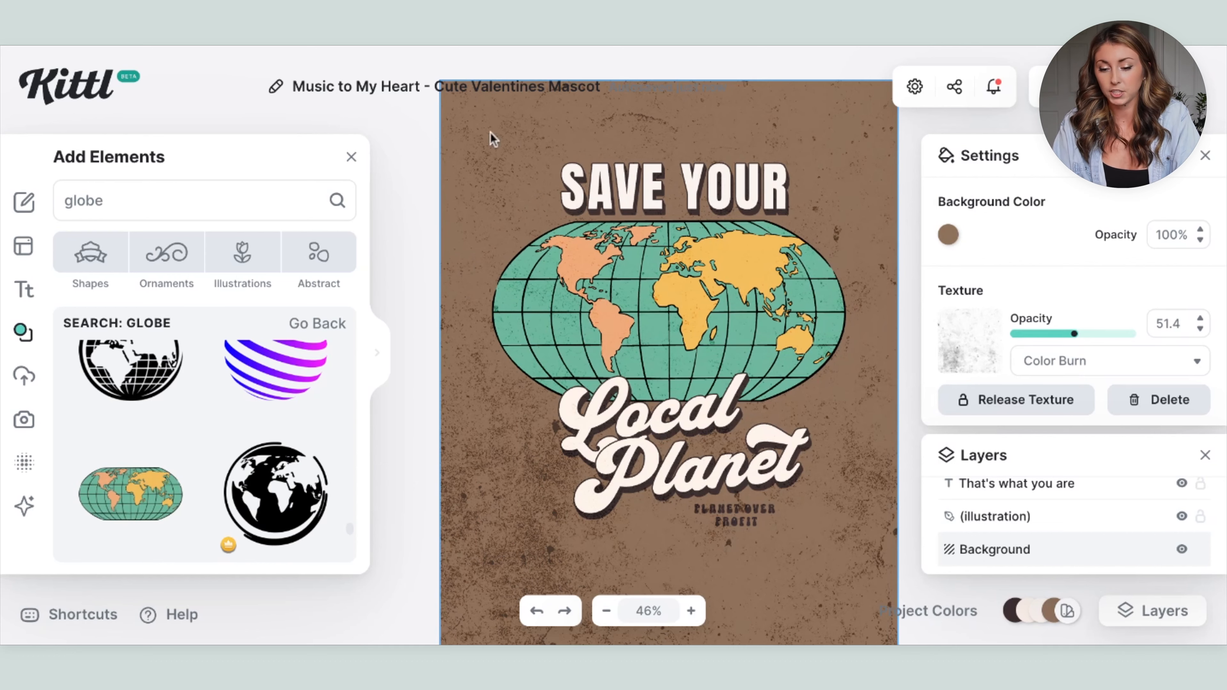
left_click(312, 55)
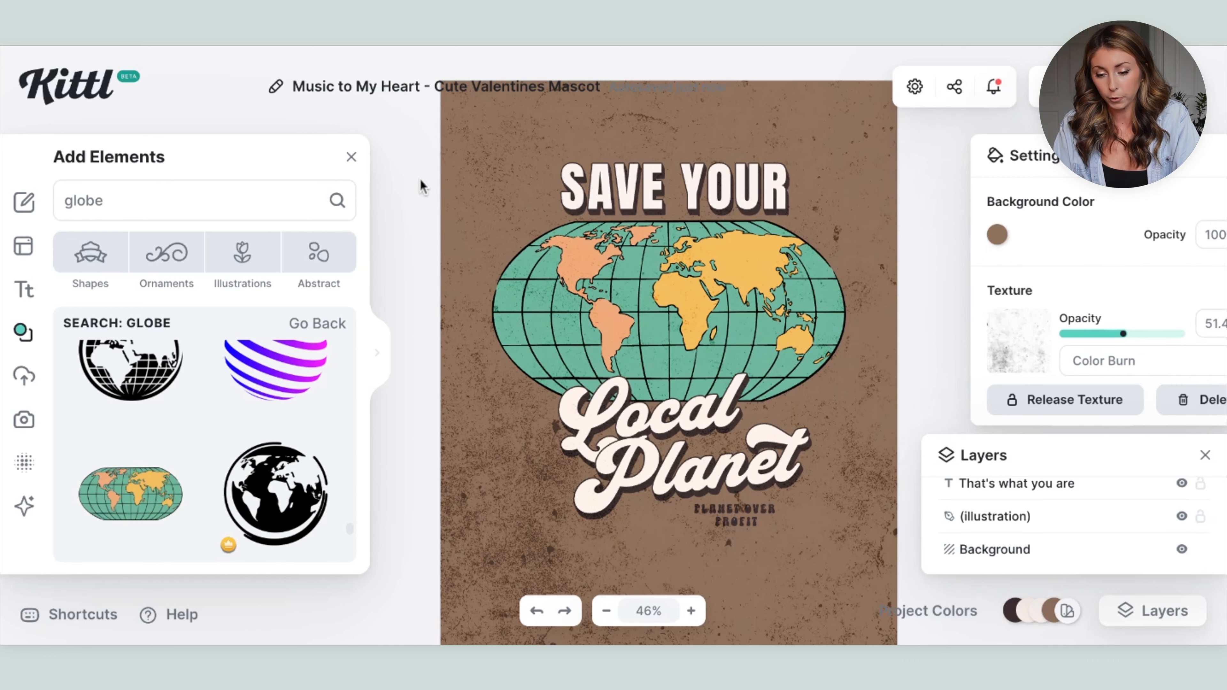
left_click(500, 122)
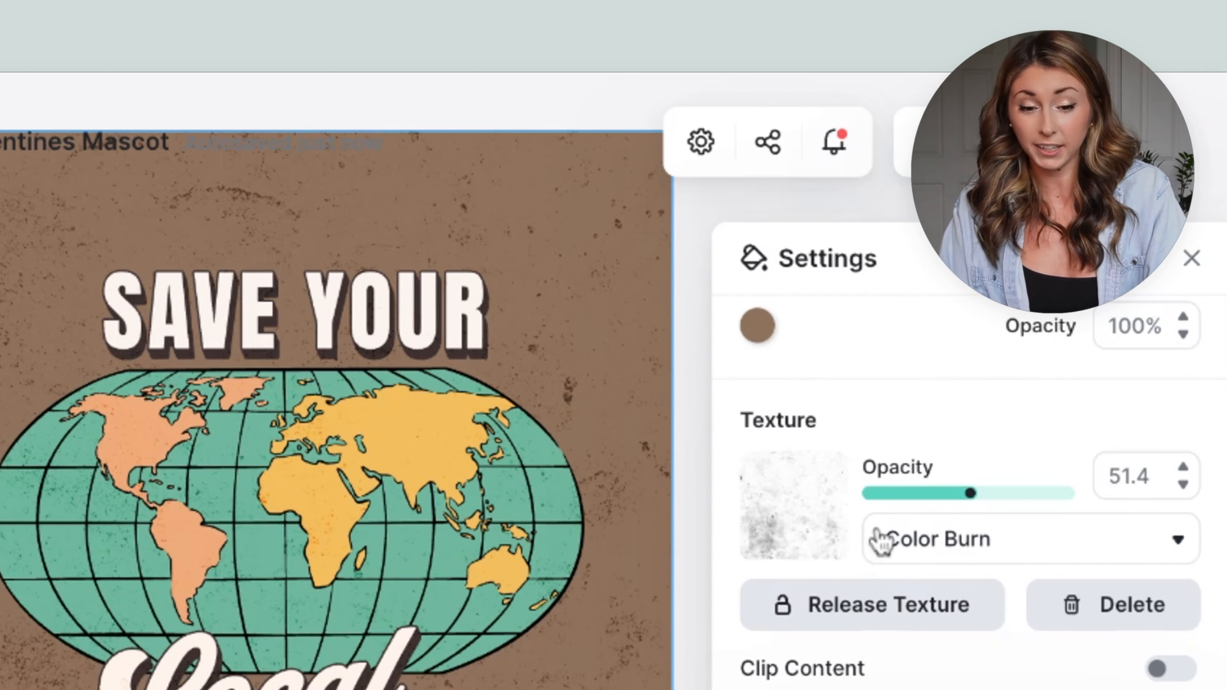
left_click(1169, 669)
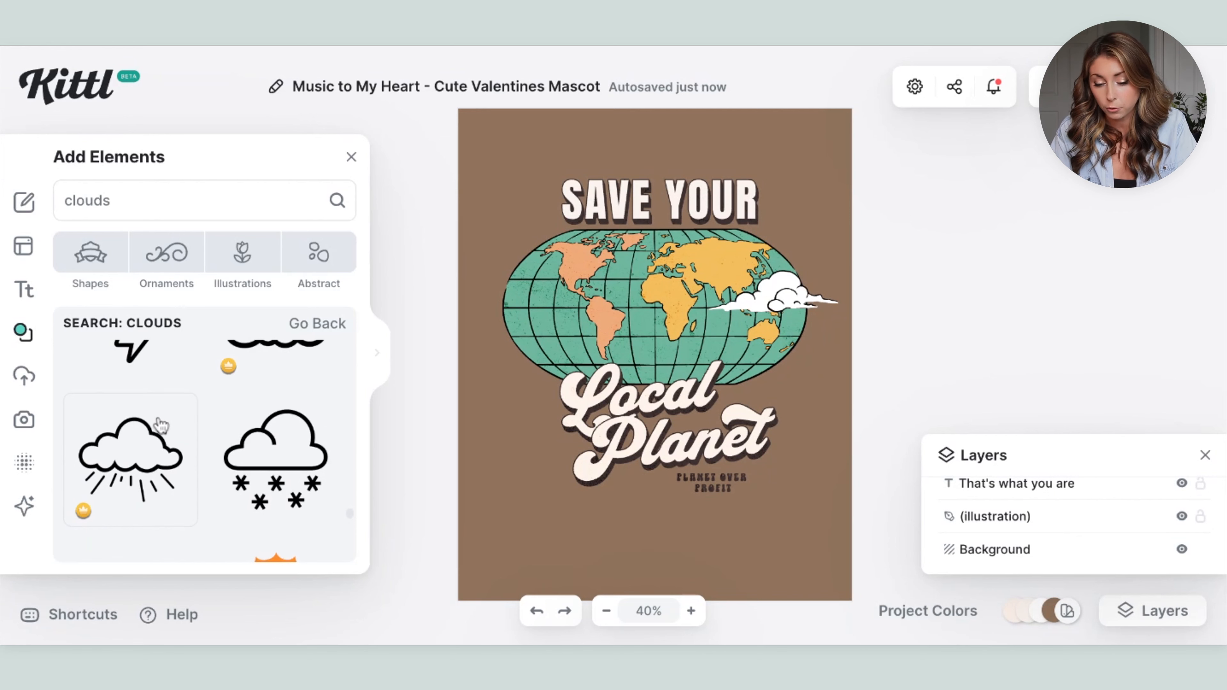
- Add the symmetrical beige outlined cloud from the clouds results and place it over the map's western side
scroll(158, 425, "down", 4)
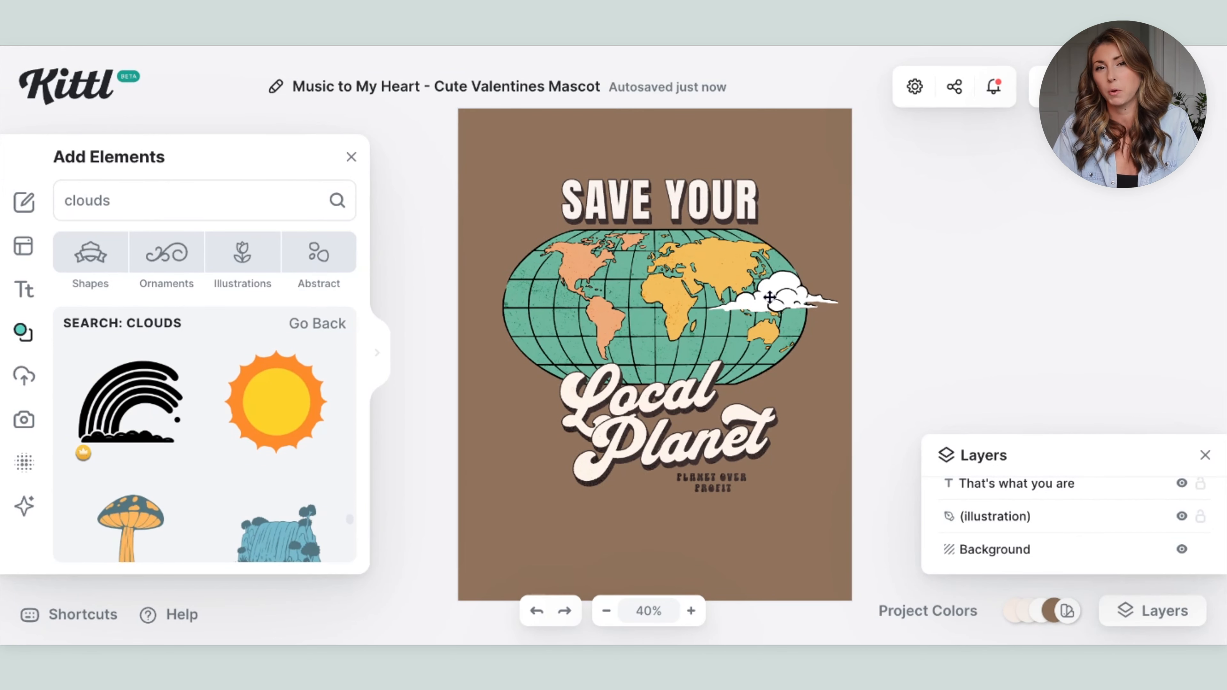
scroll(282, 419, "down", 5)
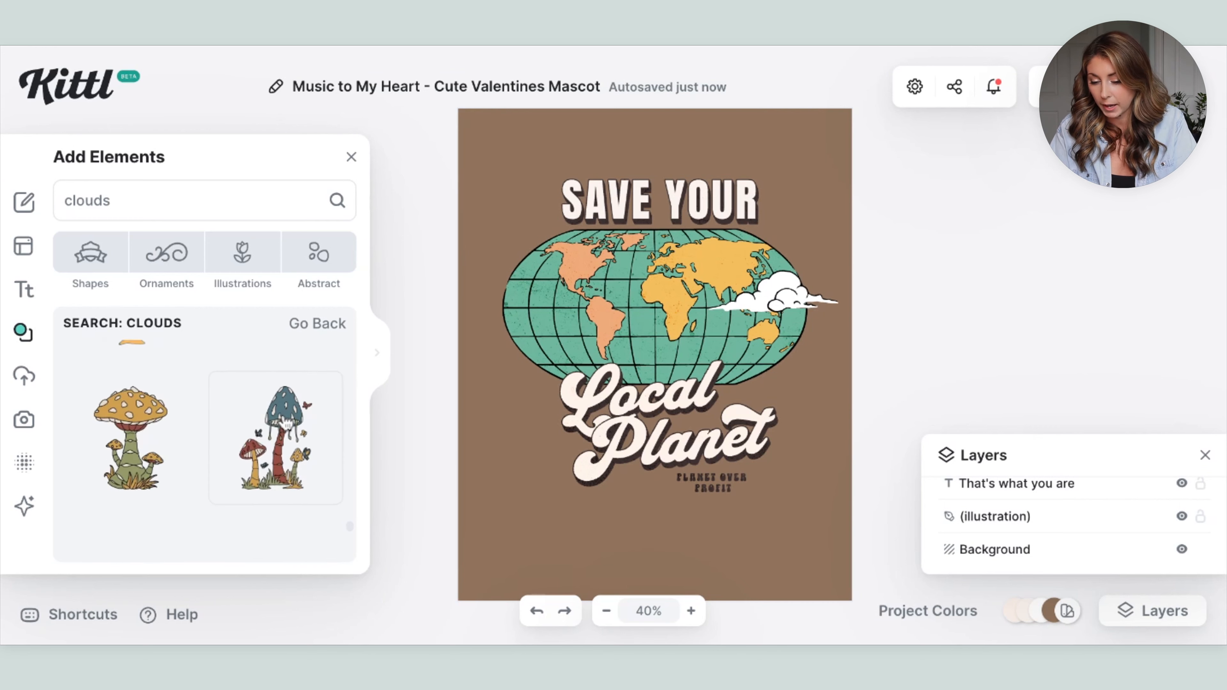
scroll(285, 424, "down", 4)
left_click(150, 424)
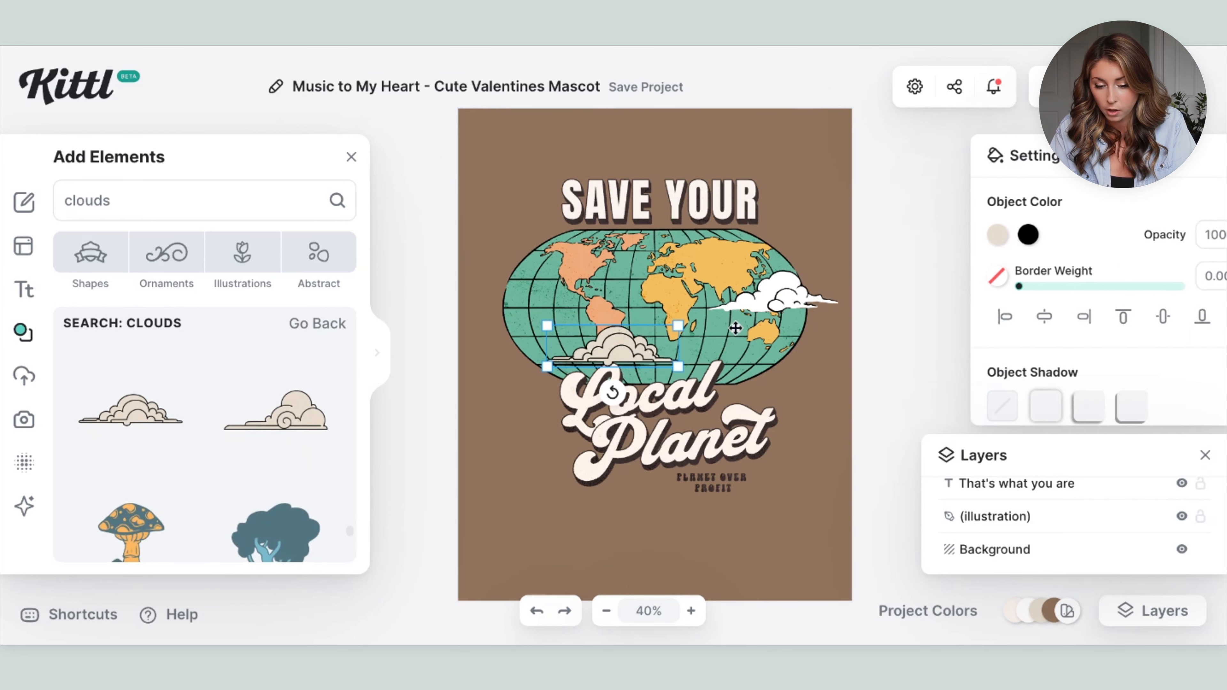
left_click_drag(612, 346, 561, 286)
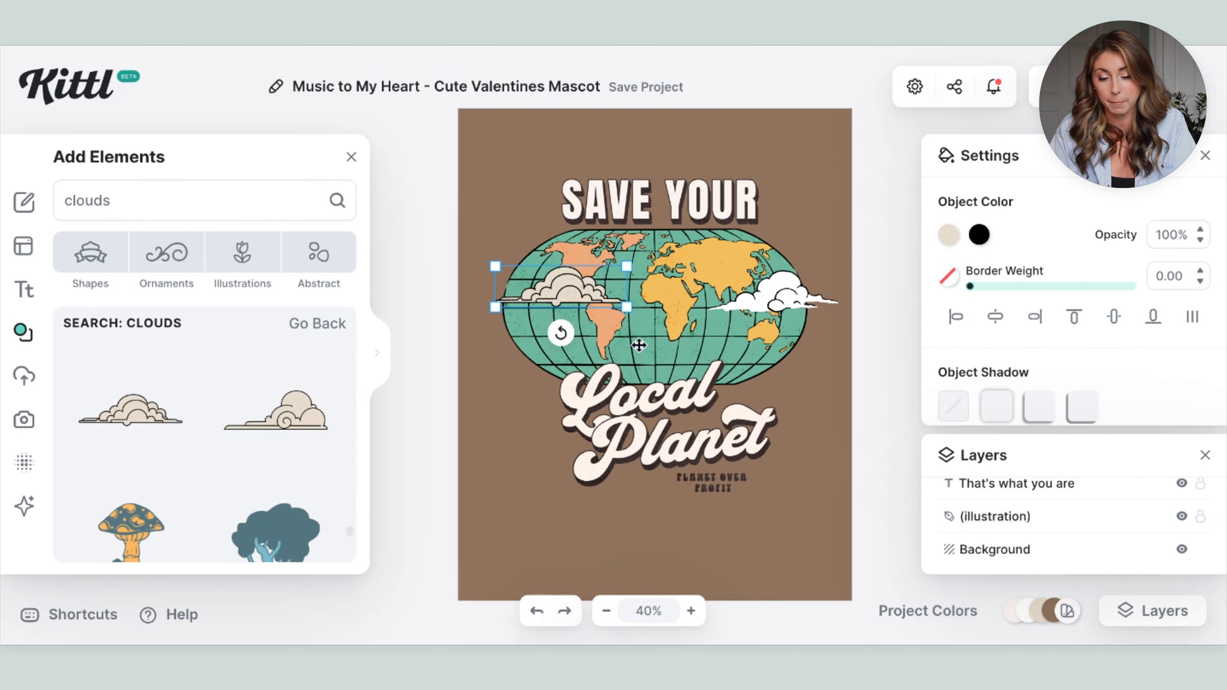
- Place the second beige outlined cloud over the map's eastern side and delete the white cloud there
left_click(301, 435)
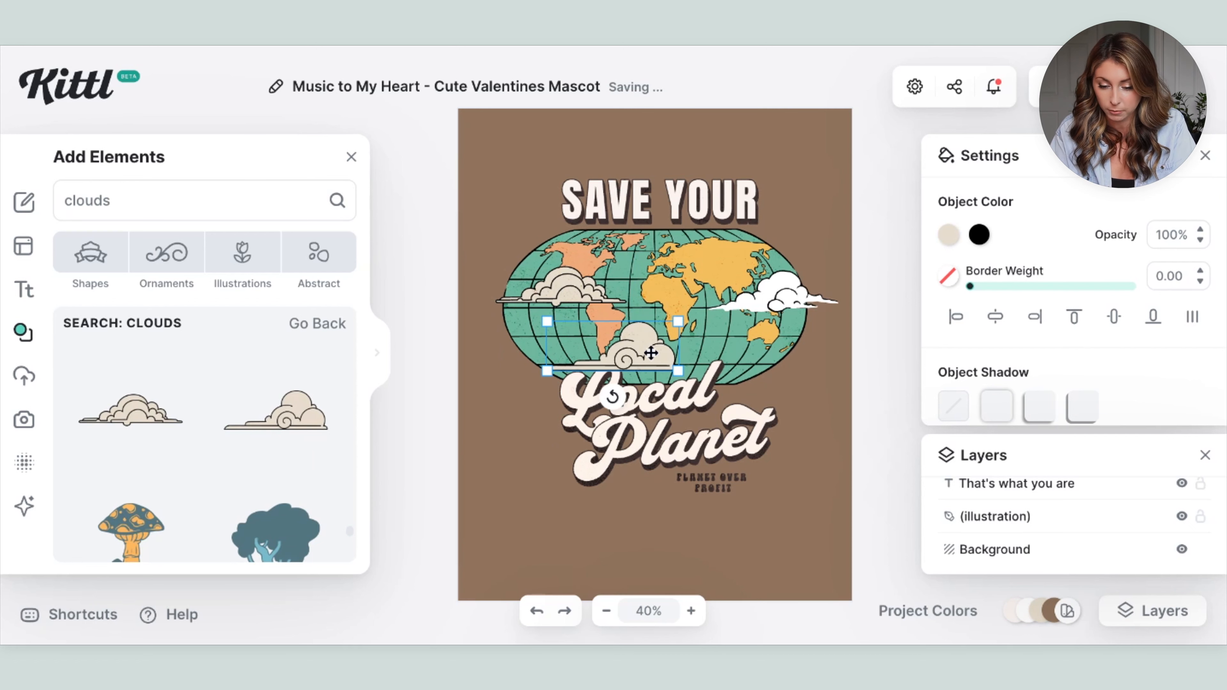
left_click_drag(650, 353, 796, 328)
left_click(788, 279)
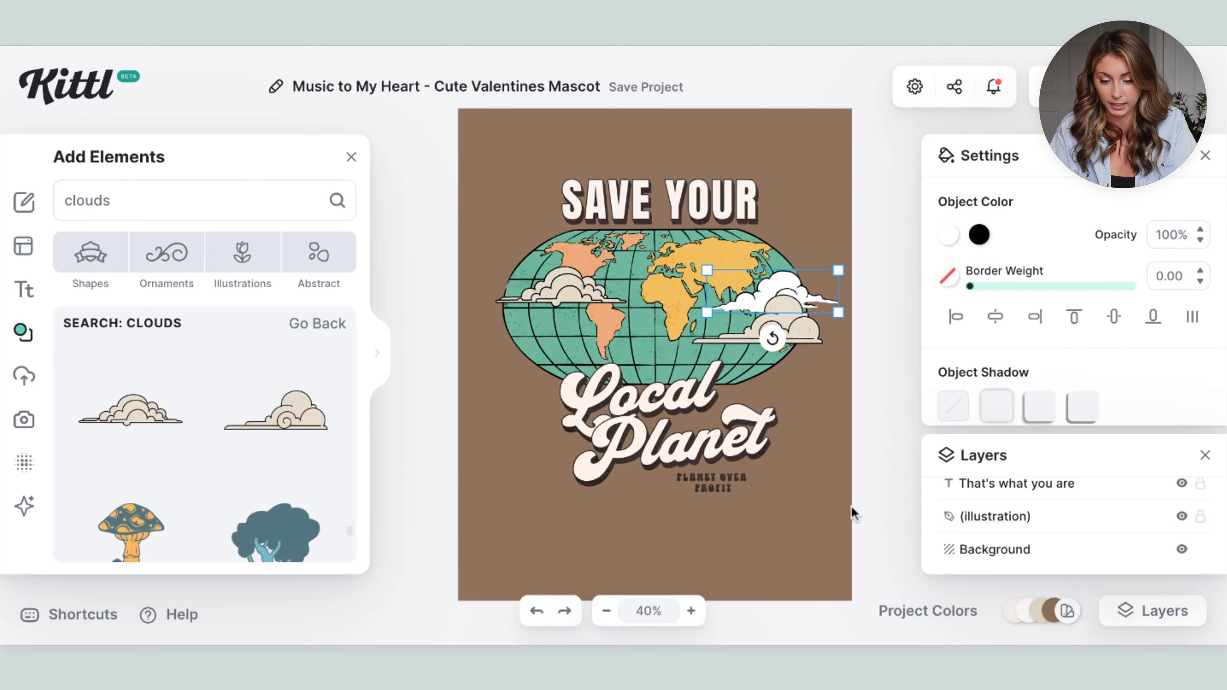
key("Delete")
- Select Local, Planet and the PLANET OVER PROFIT tagline together and enlarge them as a group
left_click(643, 393)
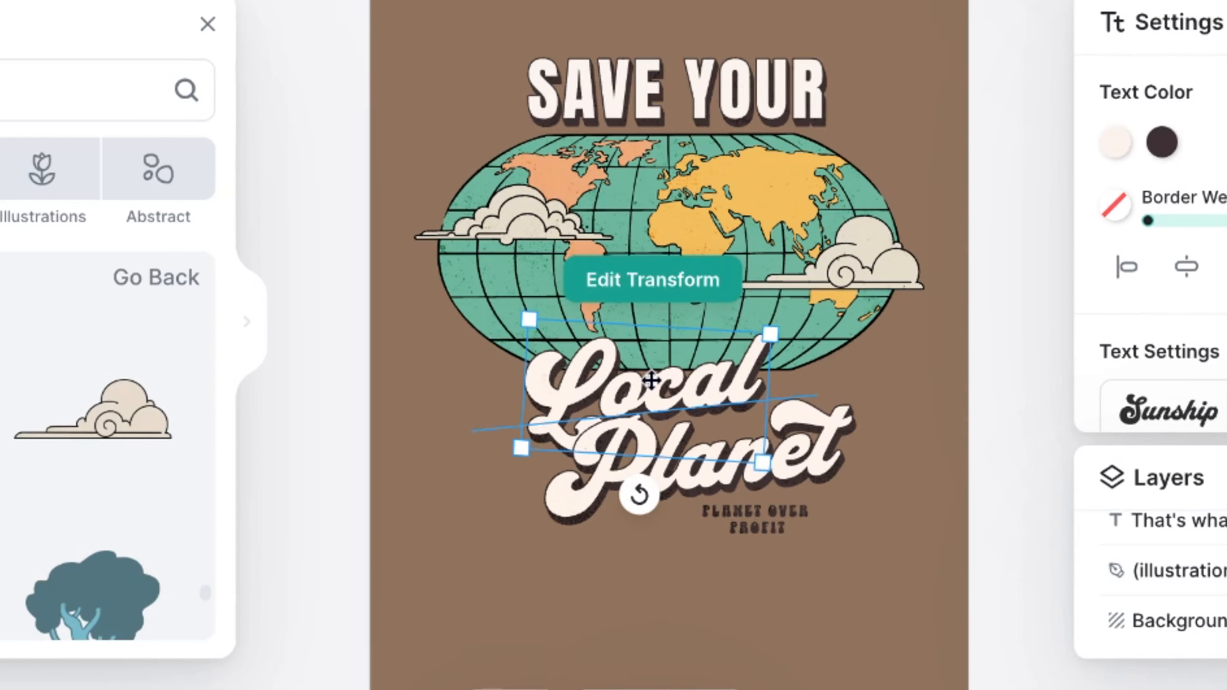
left_click(833, 441, "shift")
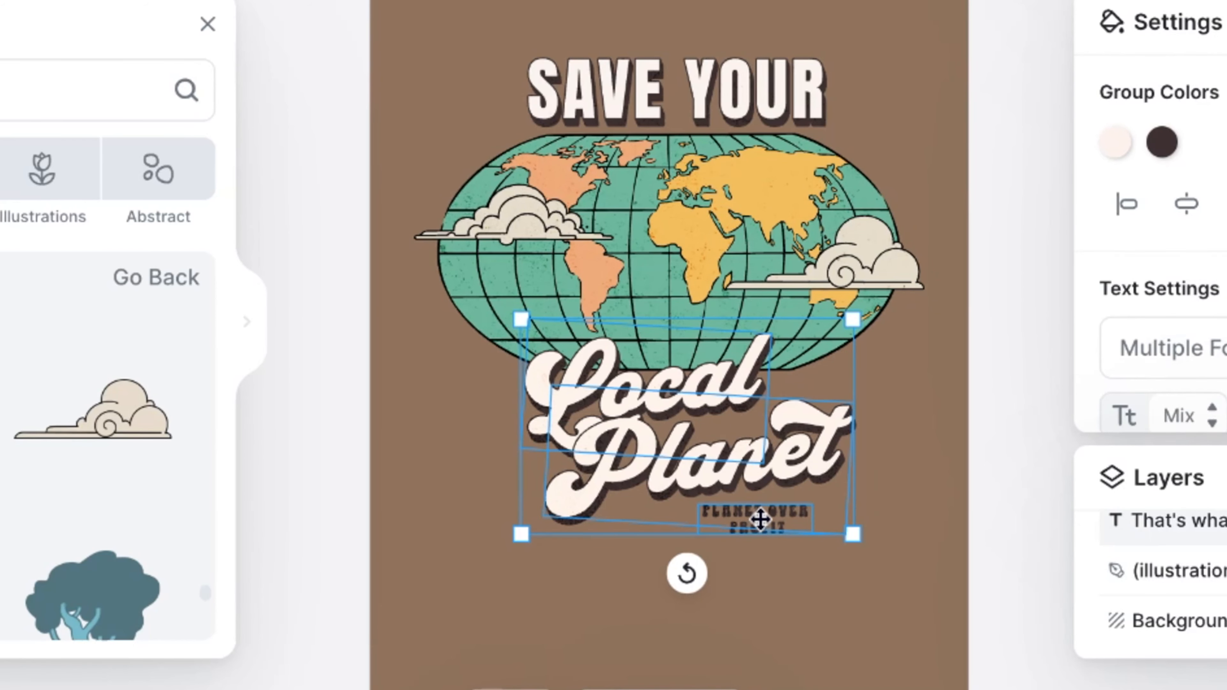
left_click_drag(854, 535, 824, 518)
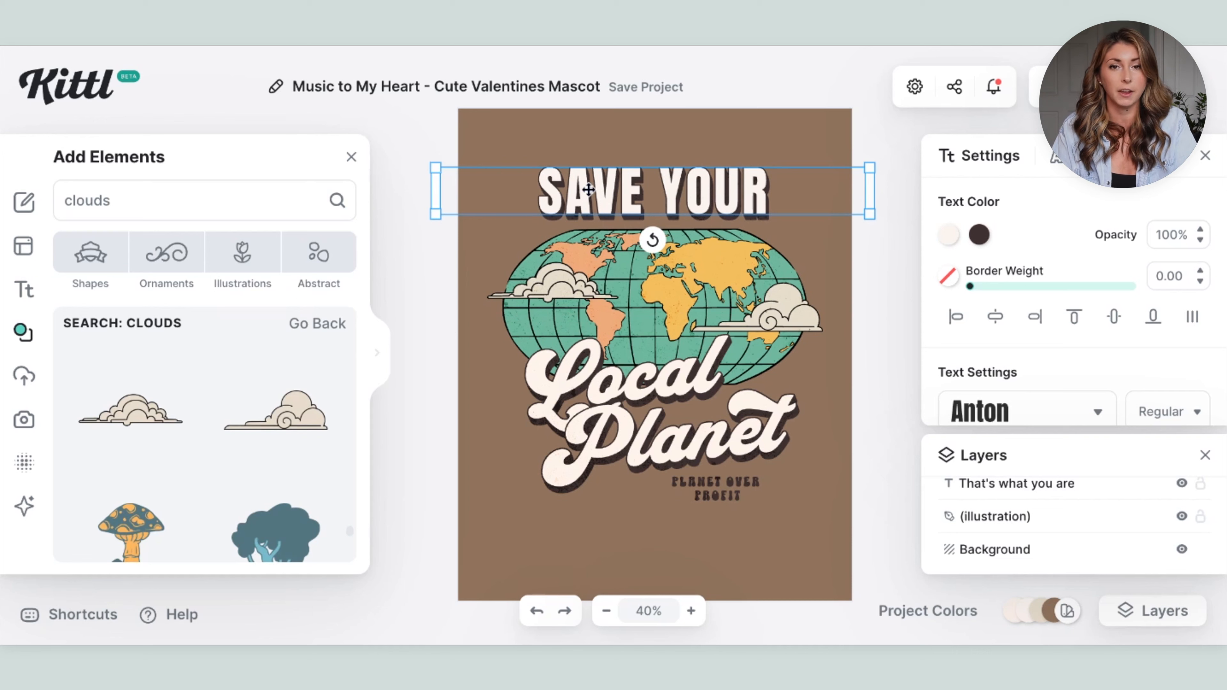
- Apply the Distort transformation to SAVE YOUR and pull its two lower outer corners down to follow the map's curve
scroll(1002, 285, "down", 1)
scroll(1000, 281, "down", 1)
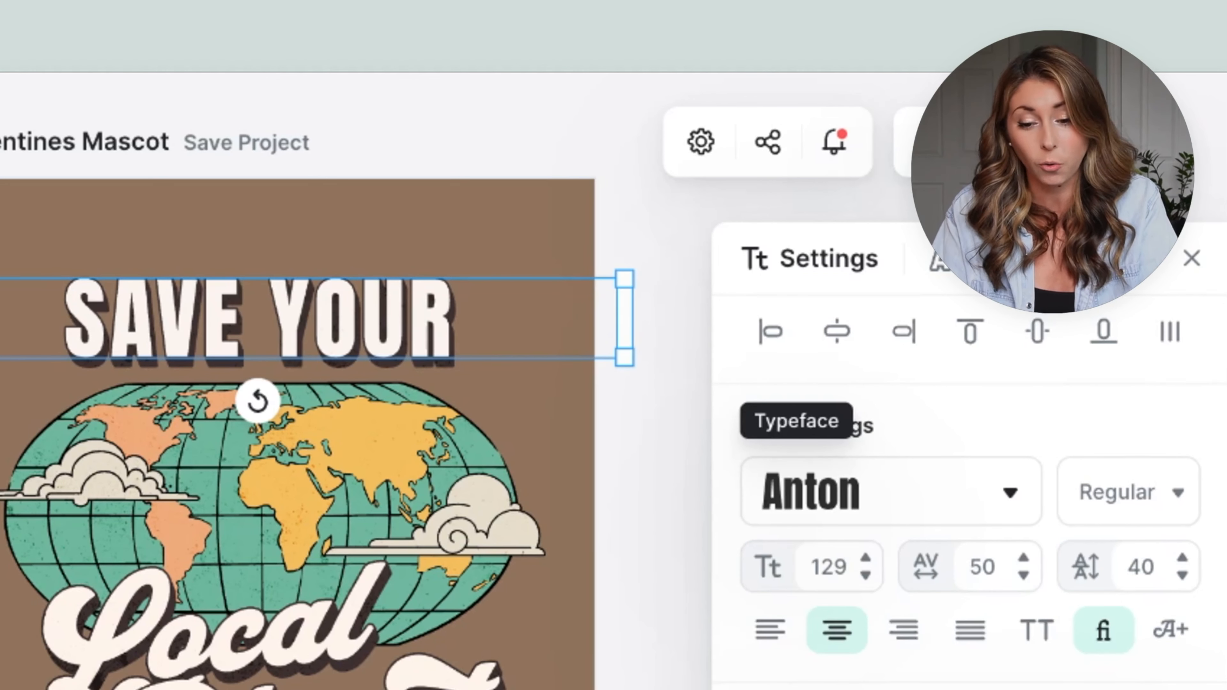
scroll(796, 489, "down", 3)
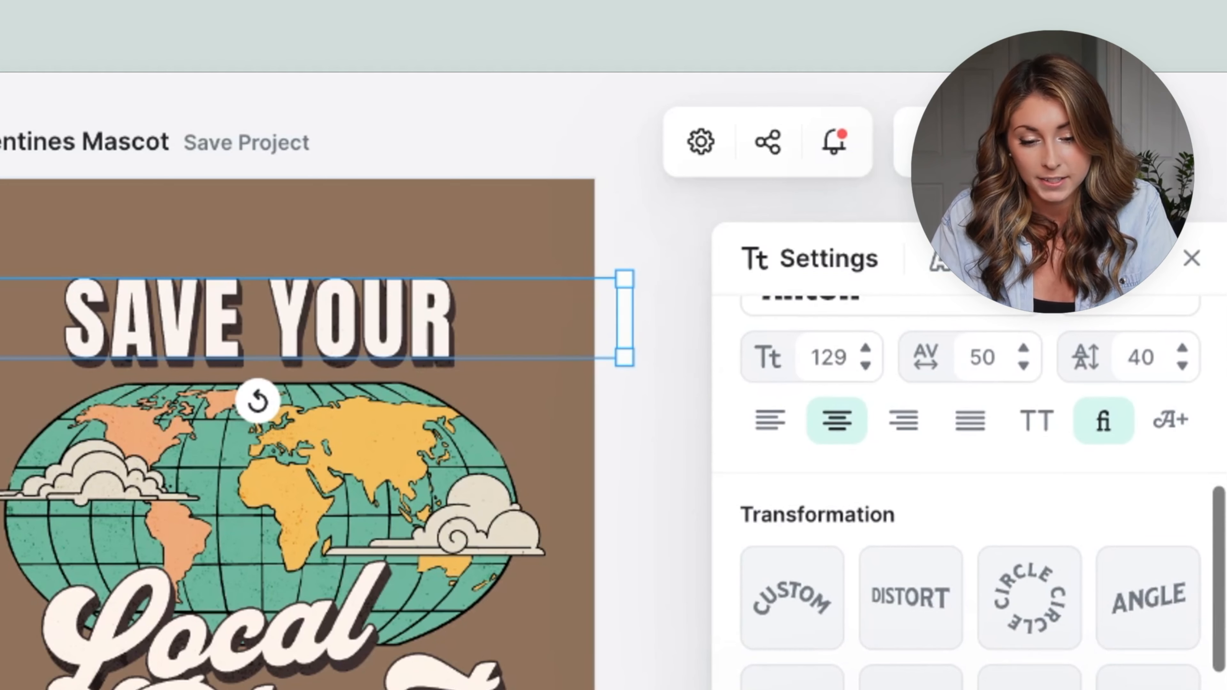
left_click(924, 636)
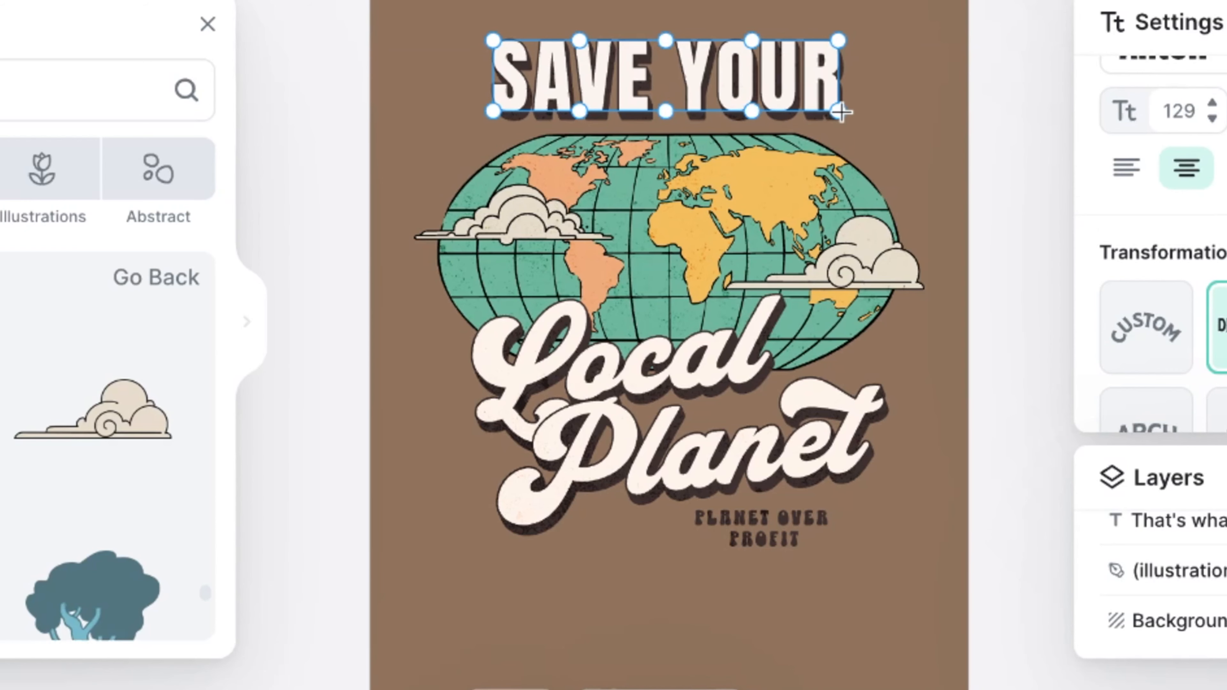
left_click_drag(841, 112, 840, 131)
left_click_drag(494, 113, 493, 126)
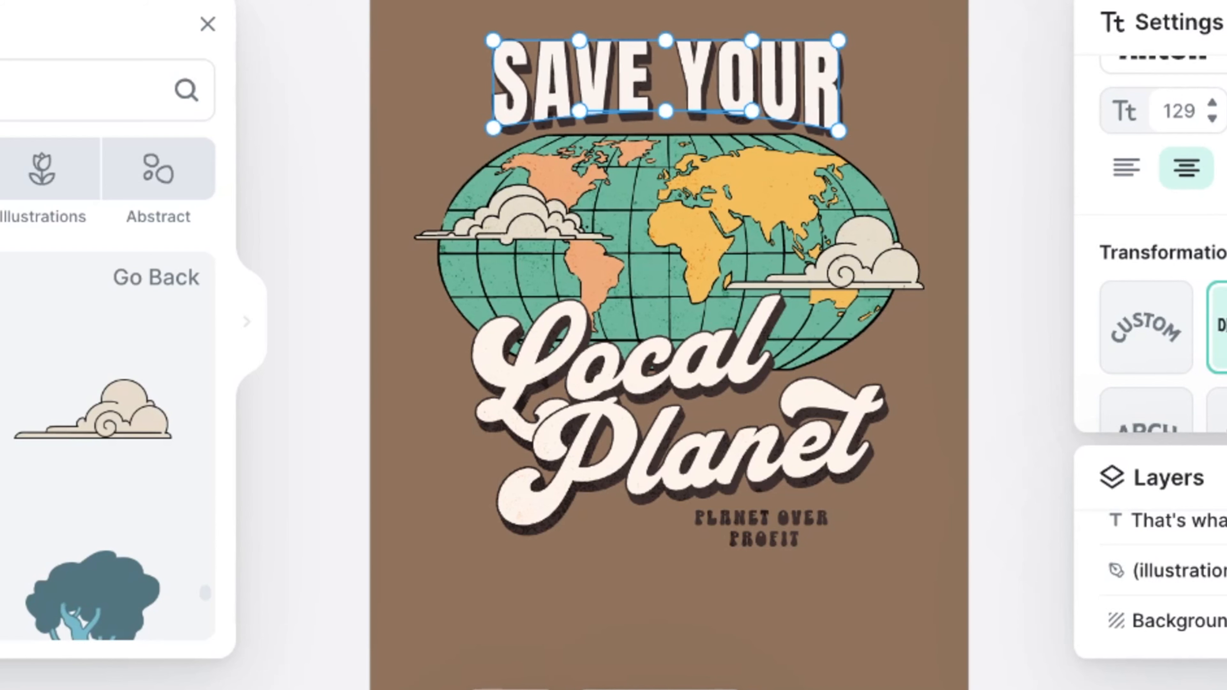
left_click(634, 3)
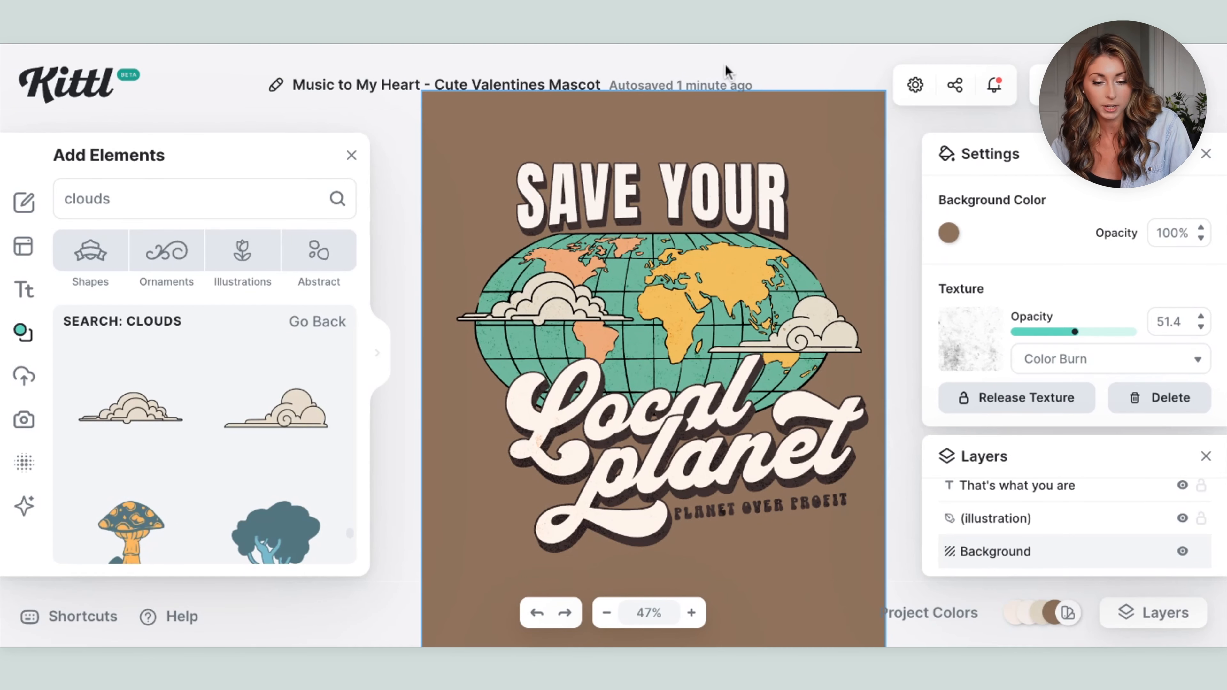
- Open the download options for the finished design
left_click(1099, 85)
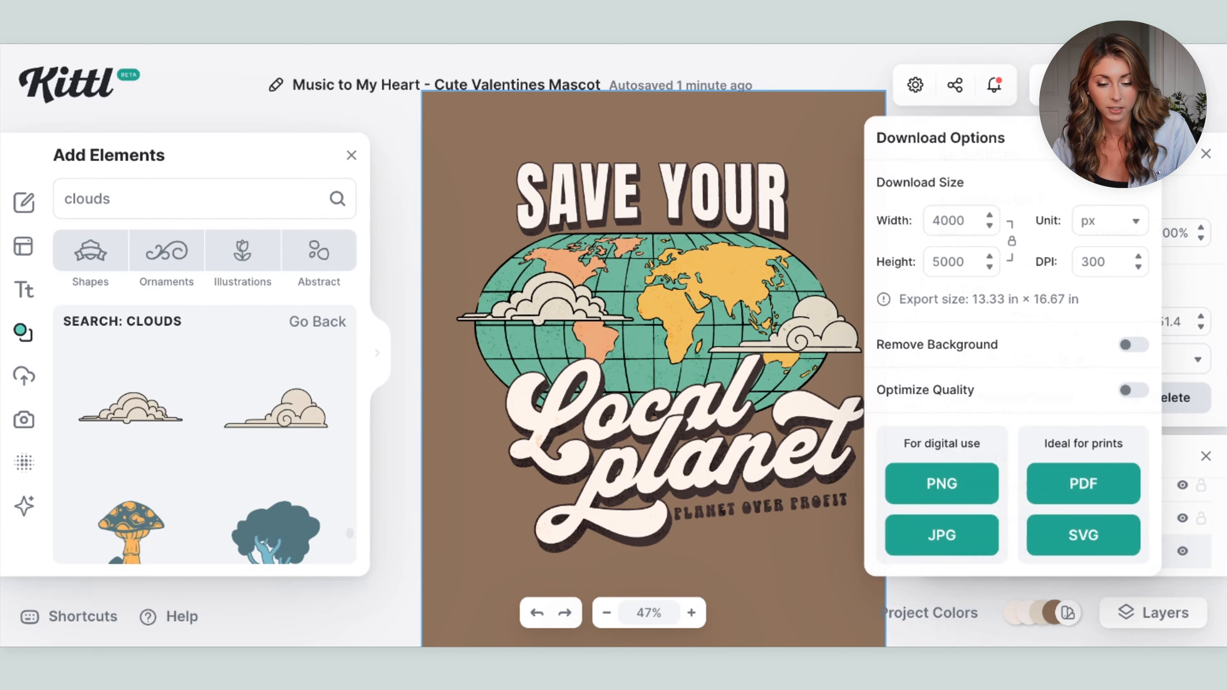